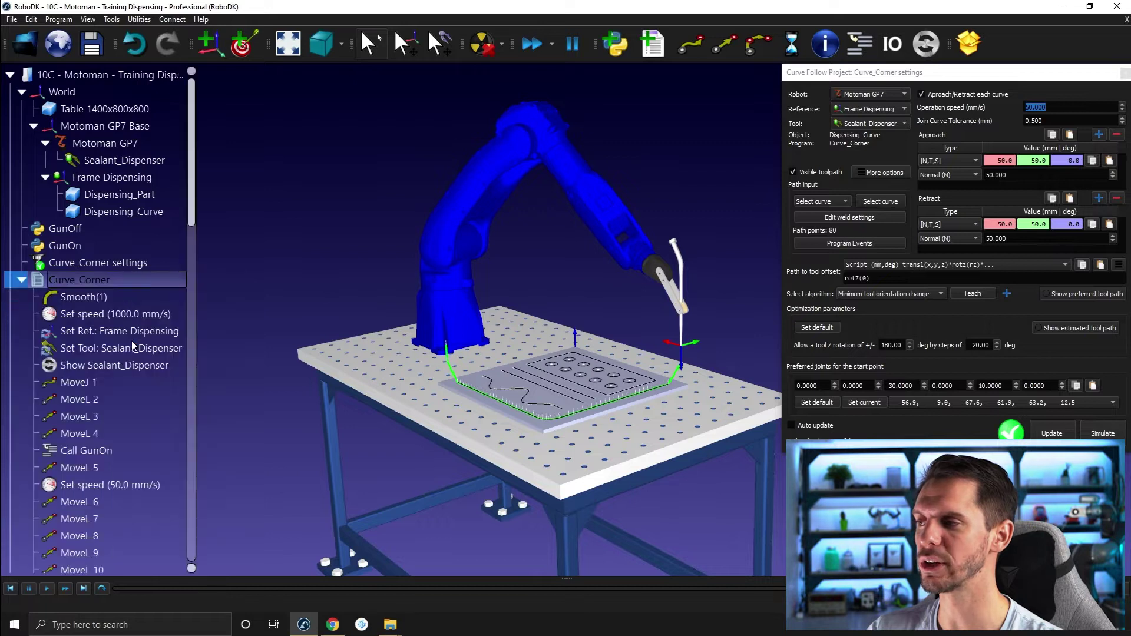
Step: Examine the speed instructions throughout the Curve_Corner program, from the approach moves to the final retract moves
scroll(124, 324, "down", 2)
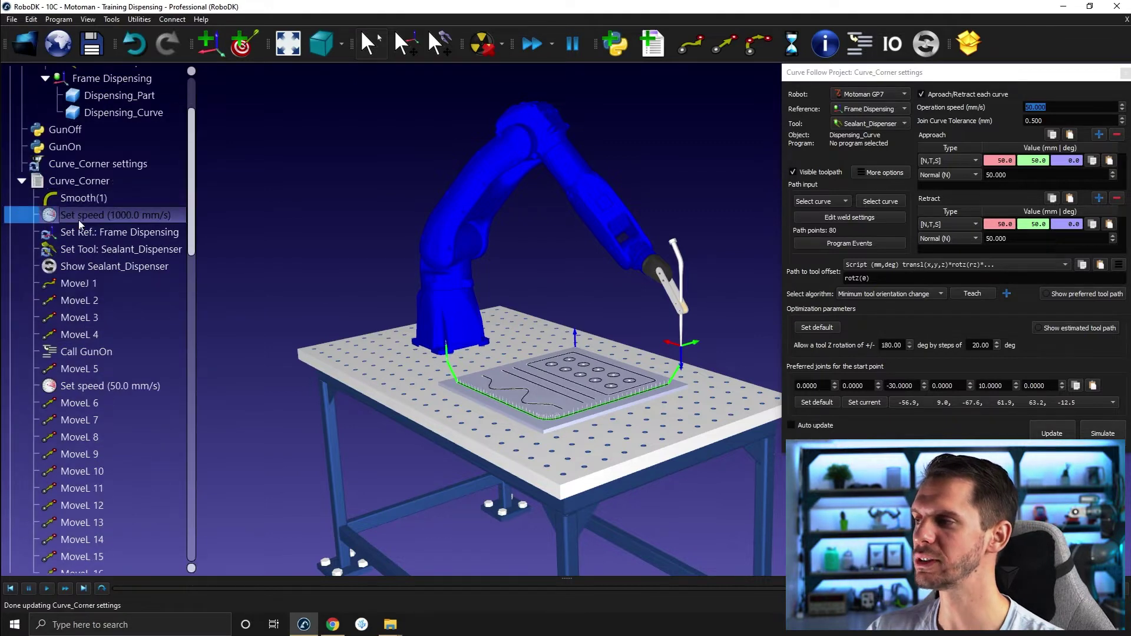
left_click(99, 385)
scroll(101, 377, "down", 19)
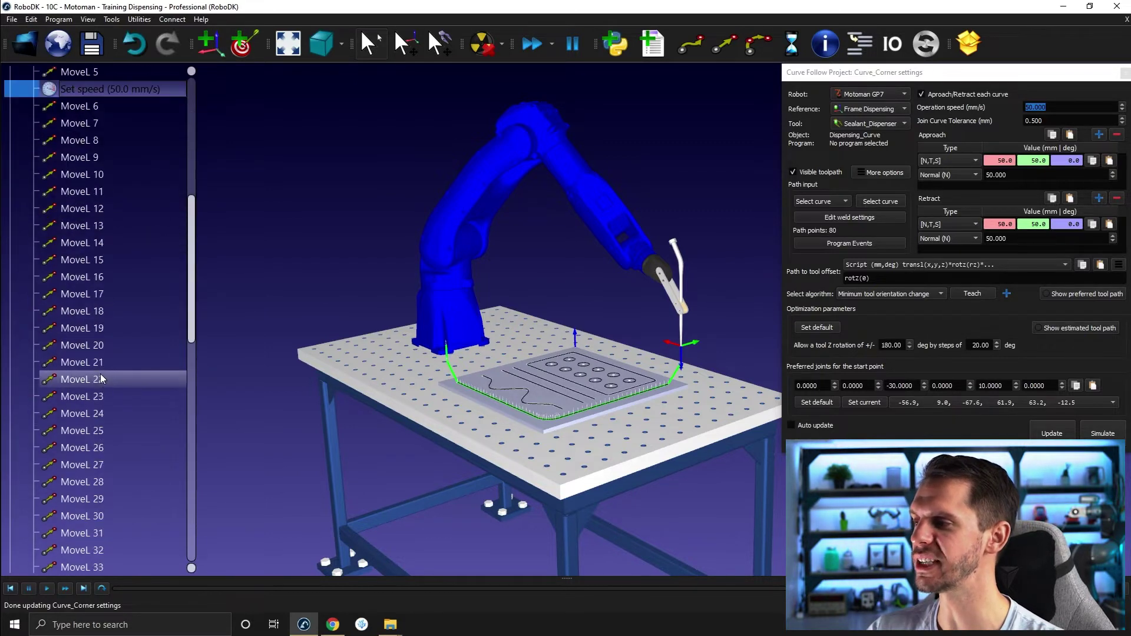
left_click(116, 505)
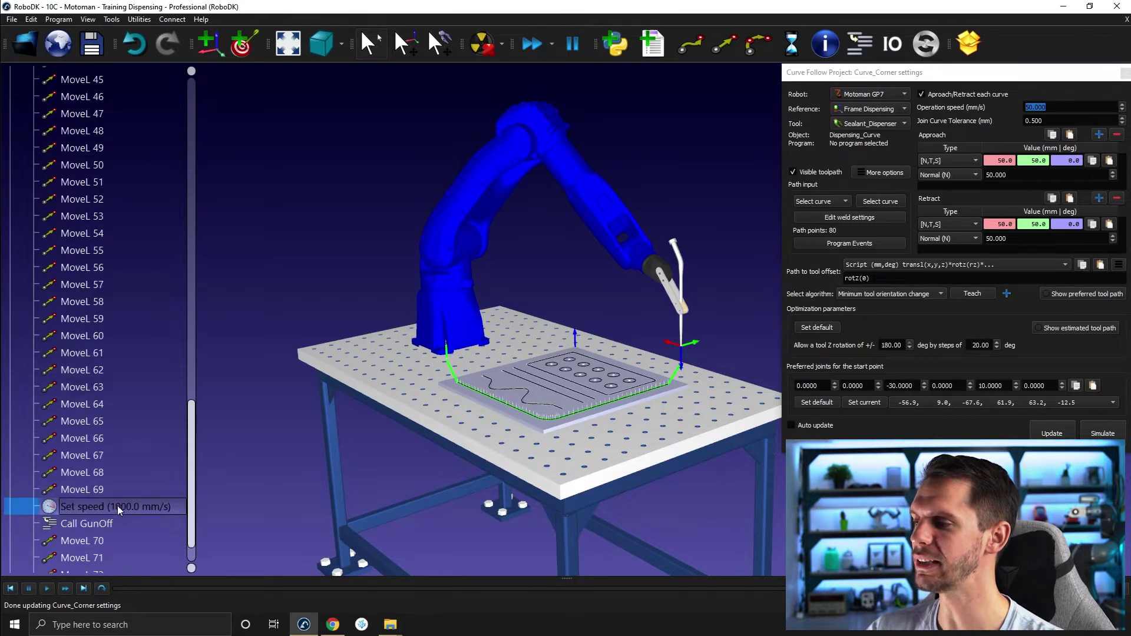
scroll(117, 504, "down", 1)
scroll(370, 393, "up", 3)
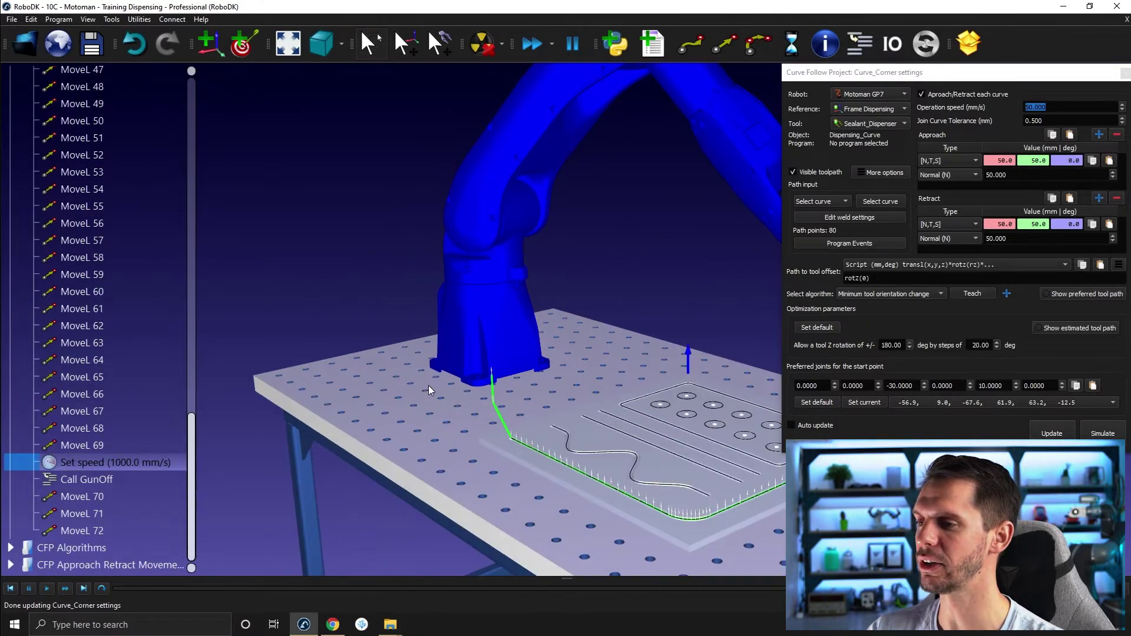
scroll(151, 392, "up", 17)
scroll(140, 402, "up", 4)
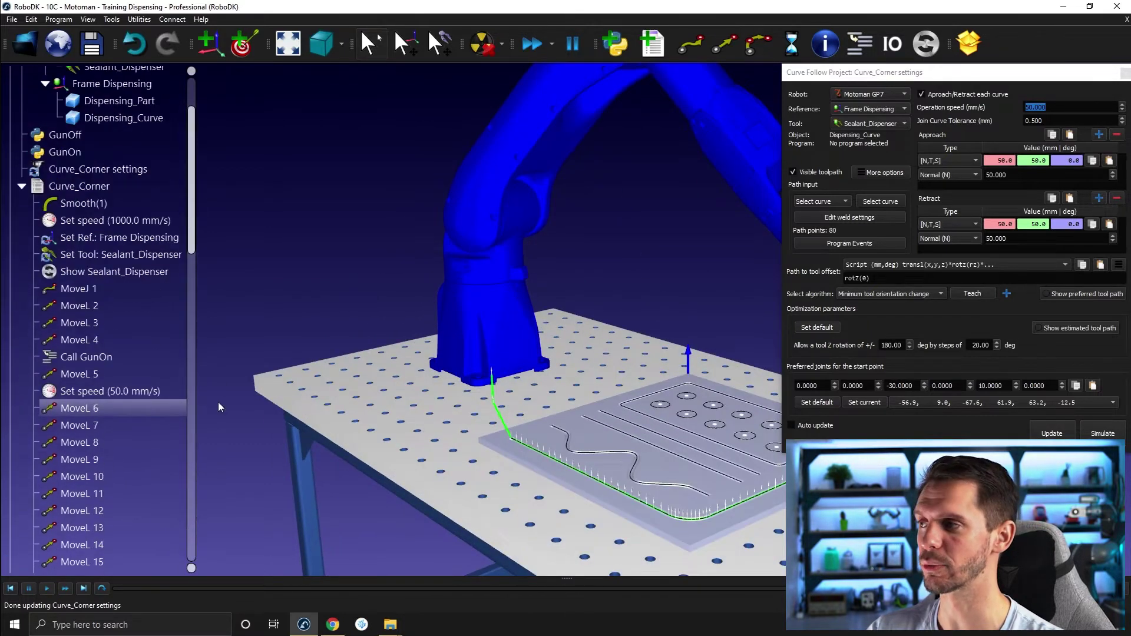
scroll(482, 319, "down", 5)
scroll(489, 364, "up", 1)
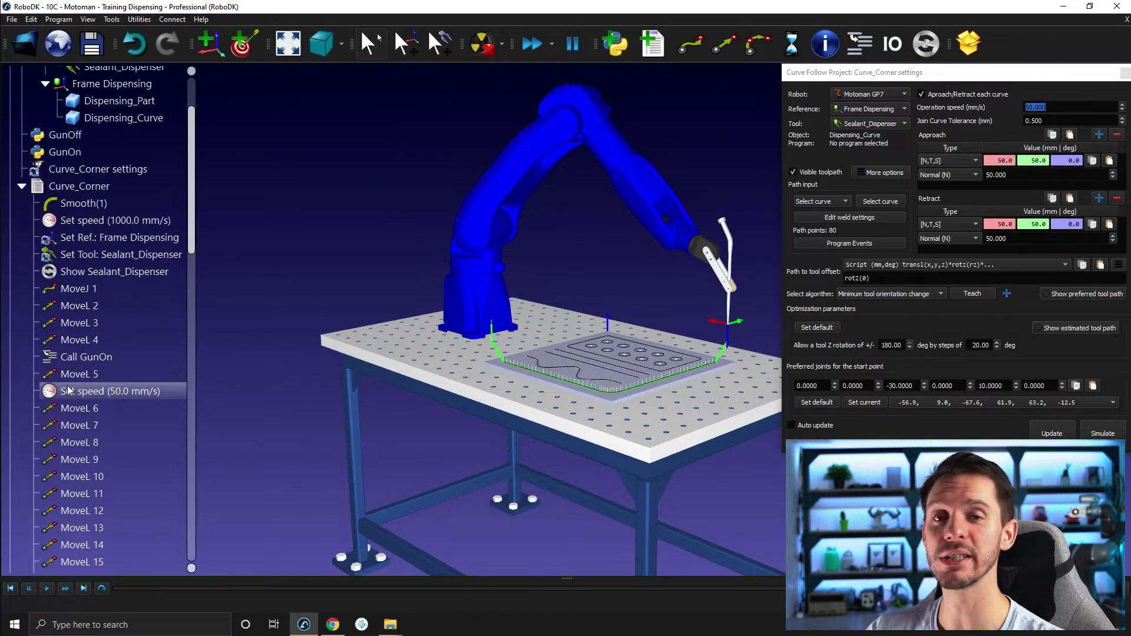
Step: Run the Curve_Corner approach instructions individually, from MoveJ 1 to MoveL 5, to check the robot's position at each
double_click(80, 290)
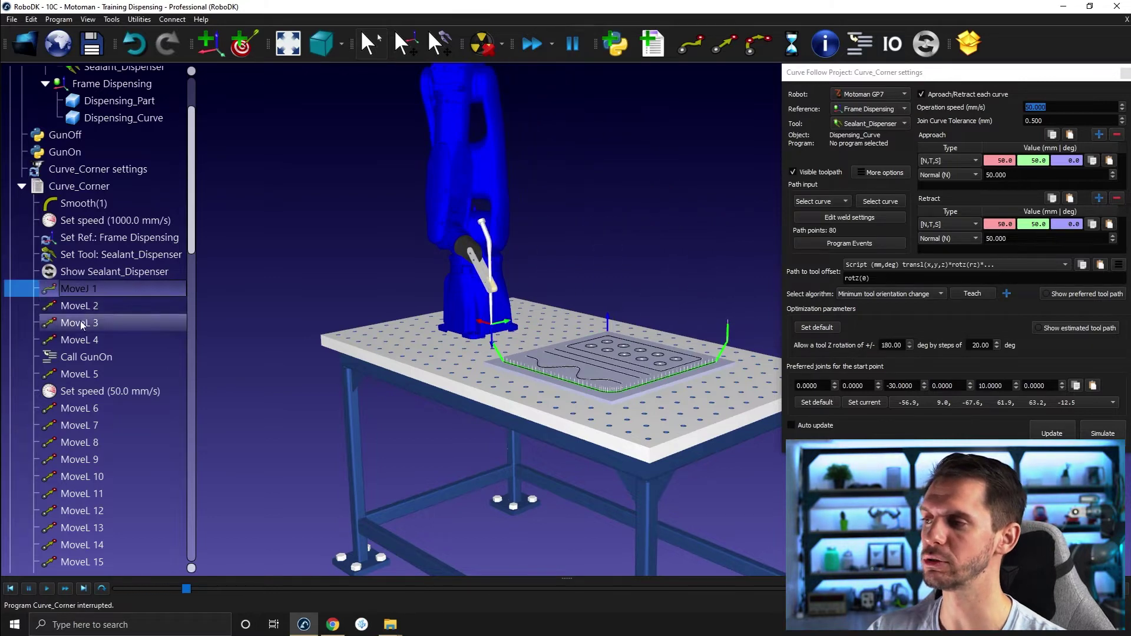
double_click(68, 306)
double_click(69, 317)
double_click(69, 339)
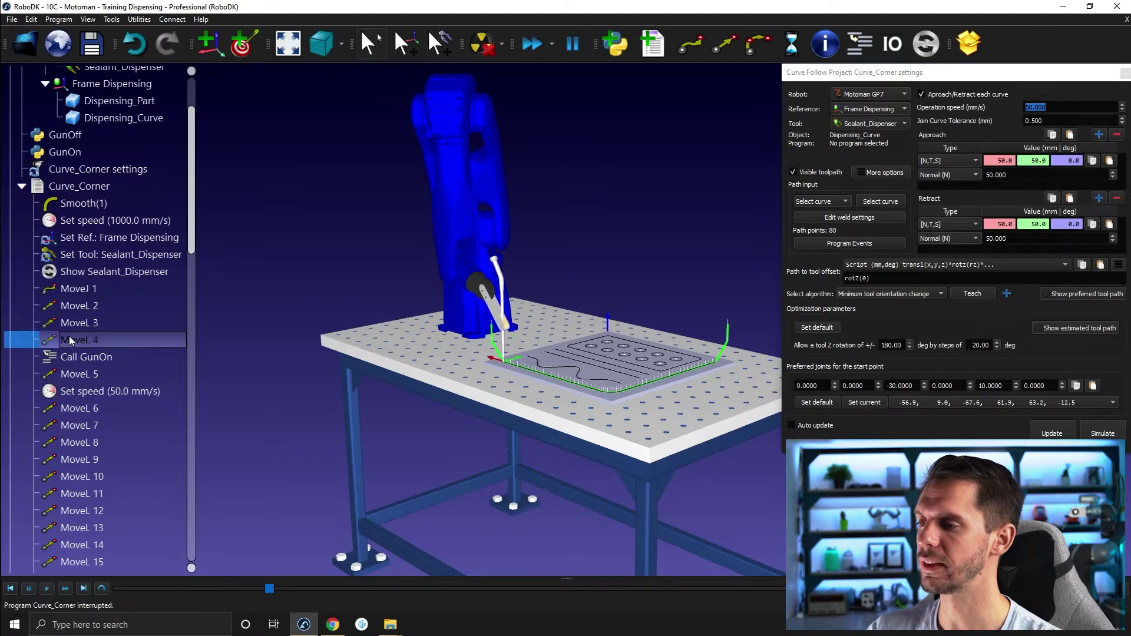
double_click(88, 289)
double_click(87, 305)
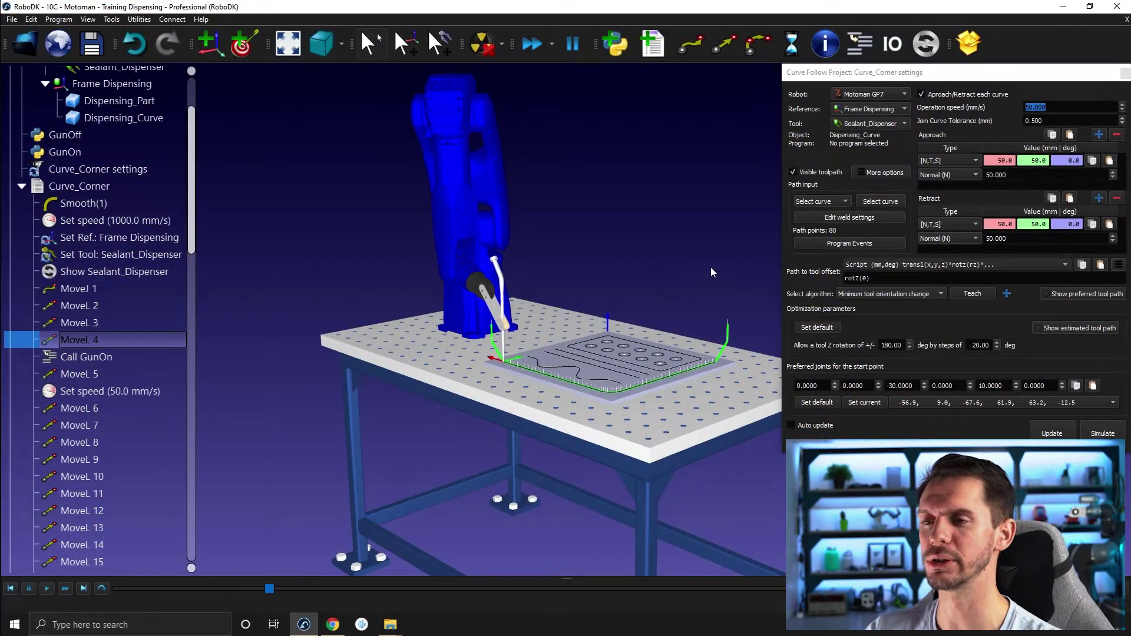
left_click(120, 373)
scroll(504, 345, "up", 3)
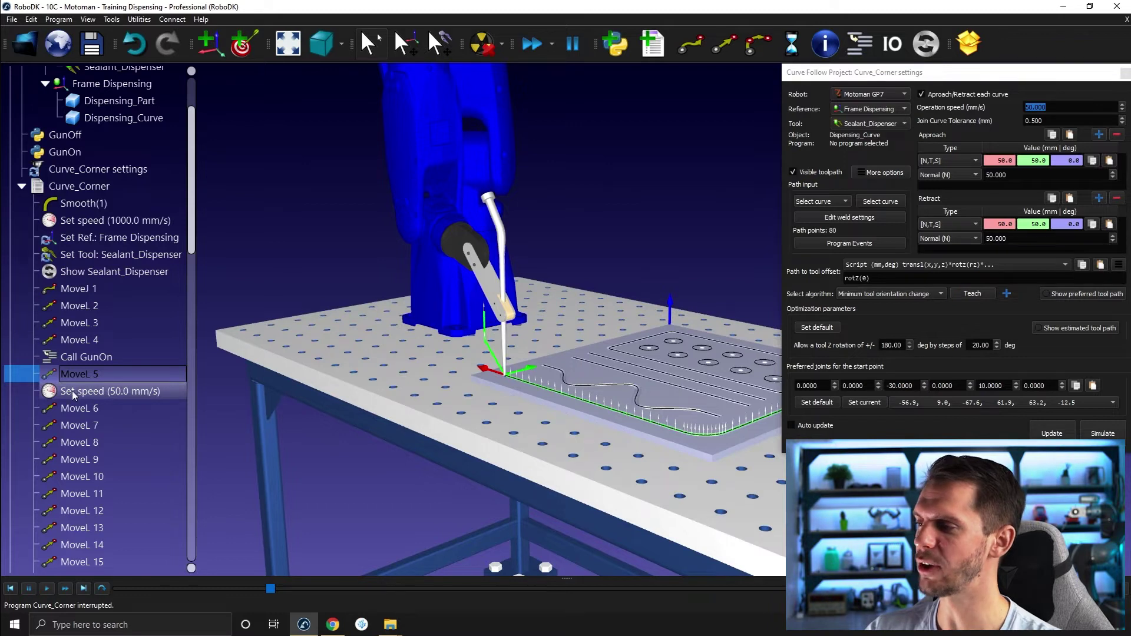
Step: Inspect the values of the 50 mm/s speed instruction that precedes MoveL 6, without changing them
right_click(120, 395)
left_click(159, 428)
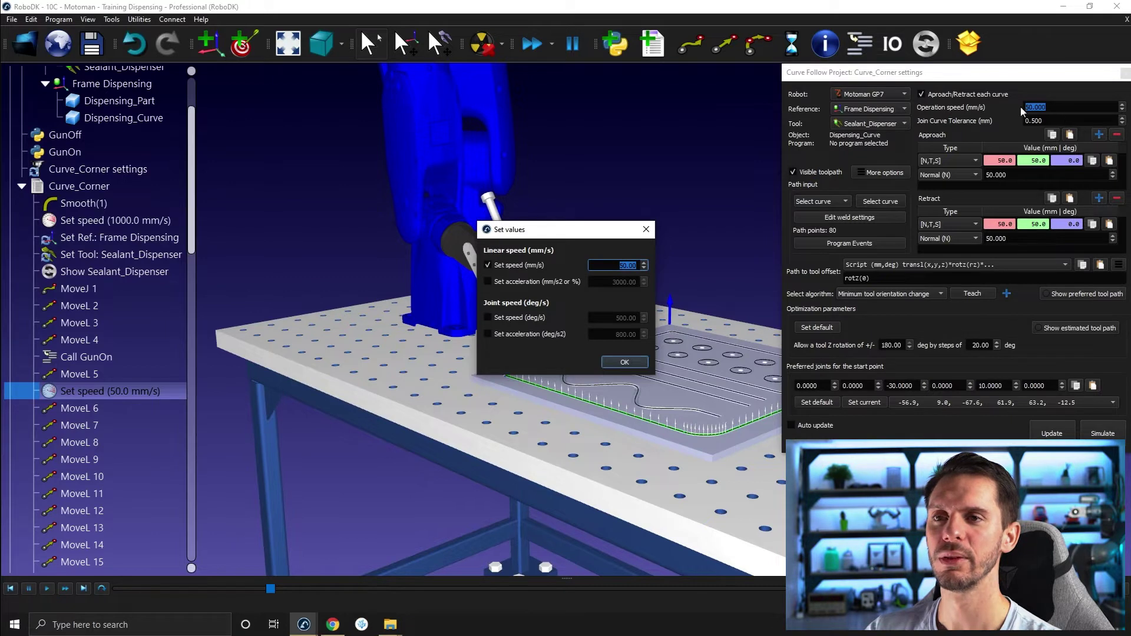
left_click(646, 230)
Step: Replace the existing Curve_Corner program with one regenerated at an operation speed of 100 mm/s
left_click(134, 185)
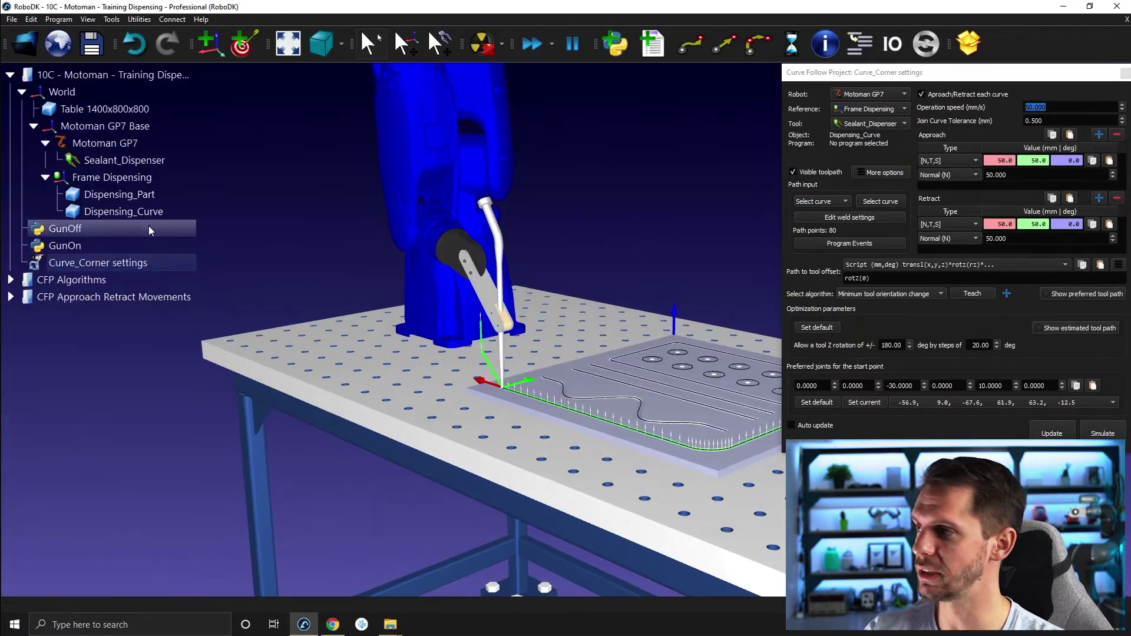
left_click(1029, 107)
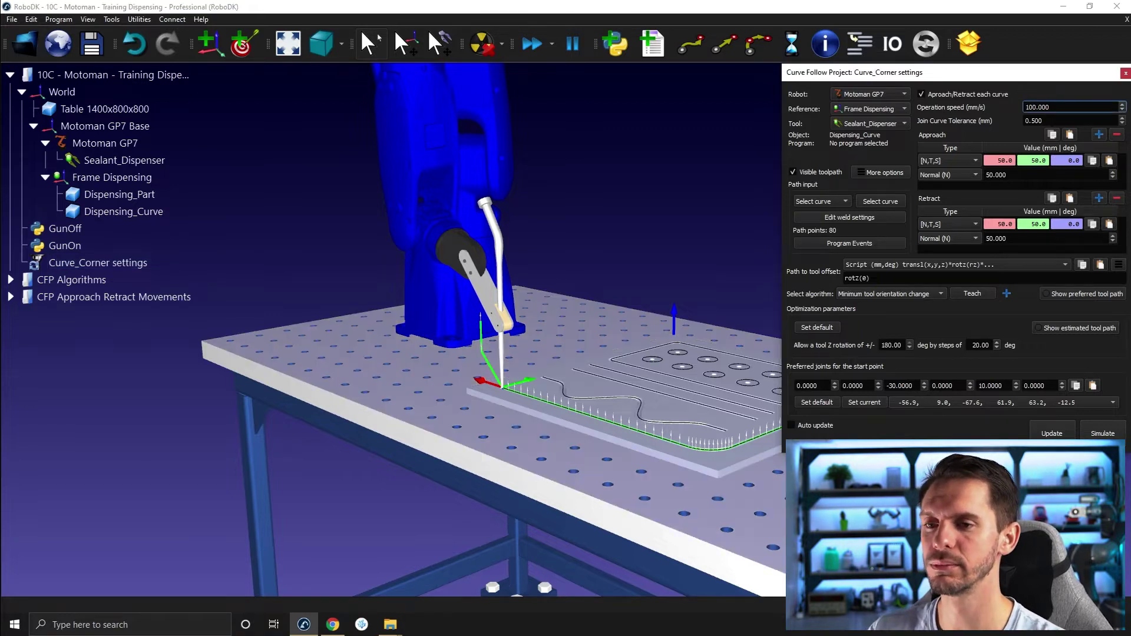
left_click(1052, 433)
Step: Show the instructions of the regenerated Curve_Corner program and run its simulation along the whole dispensing path
right_click(133, 267)
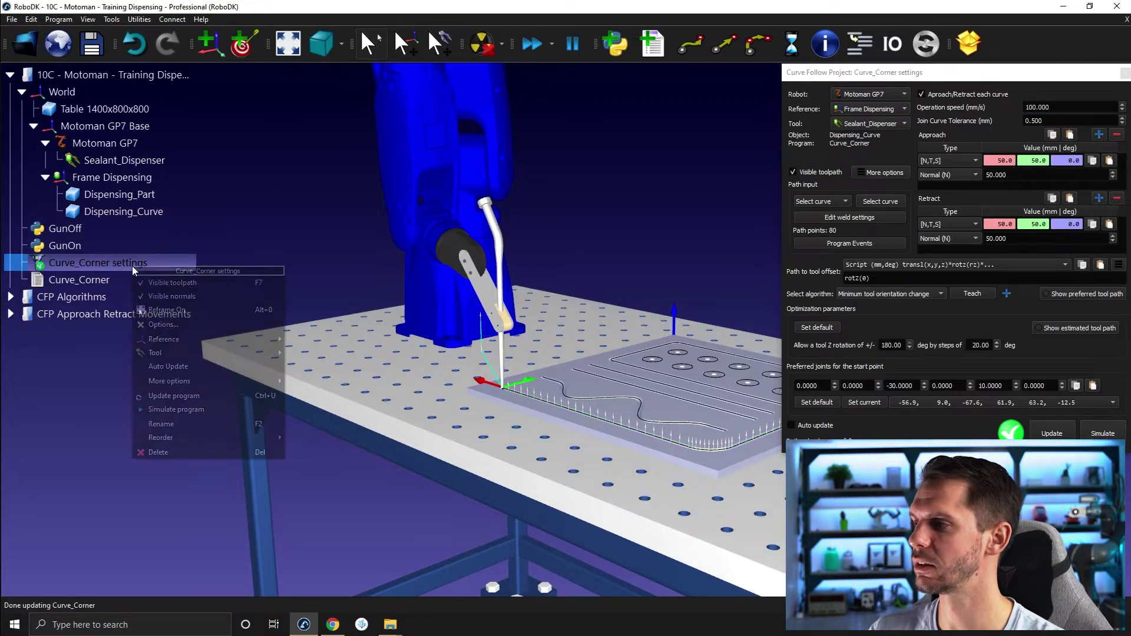
right_click(102, 281)
left_click(158, 327)
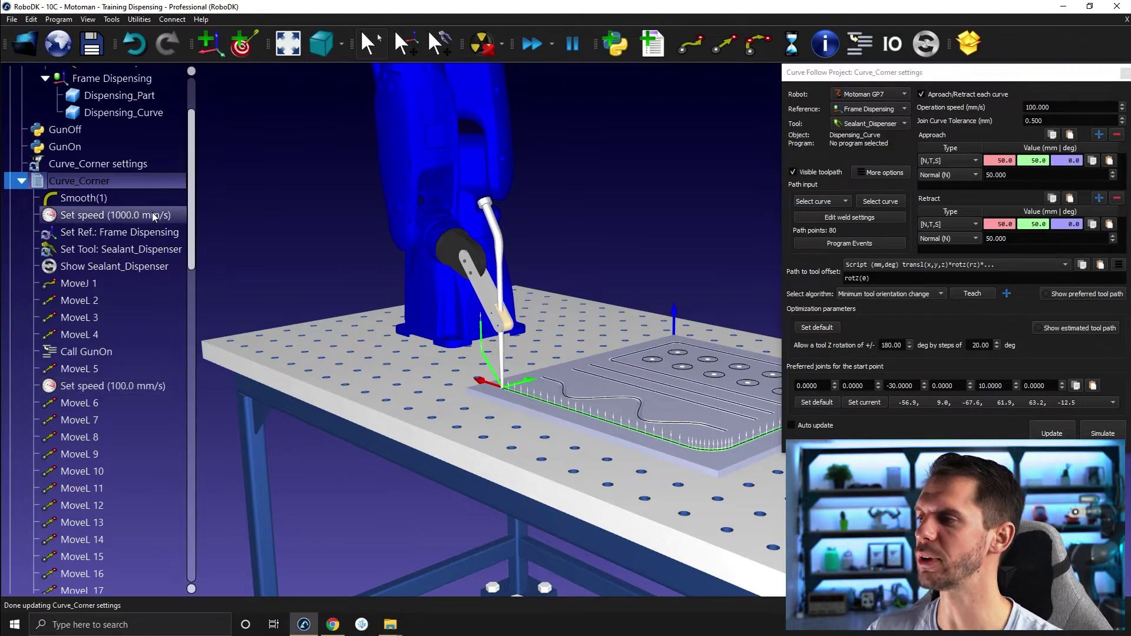
double_click(110, 184)
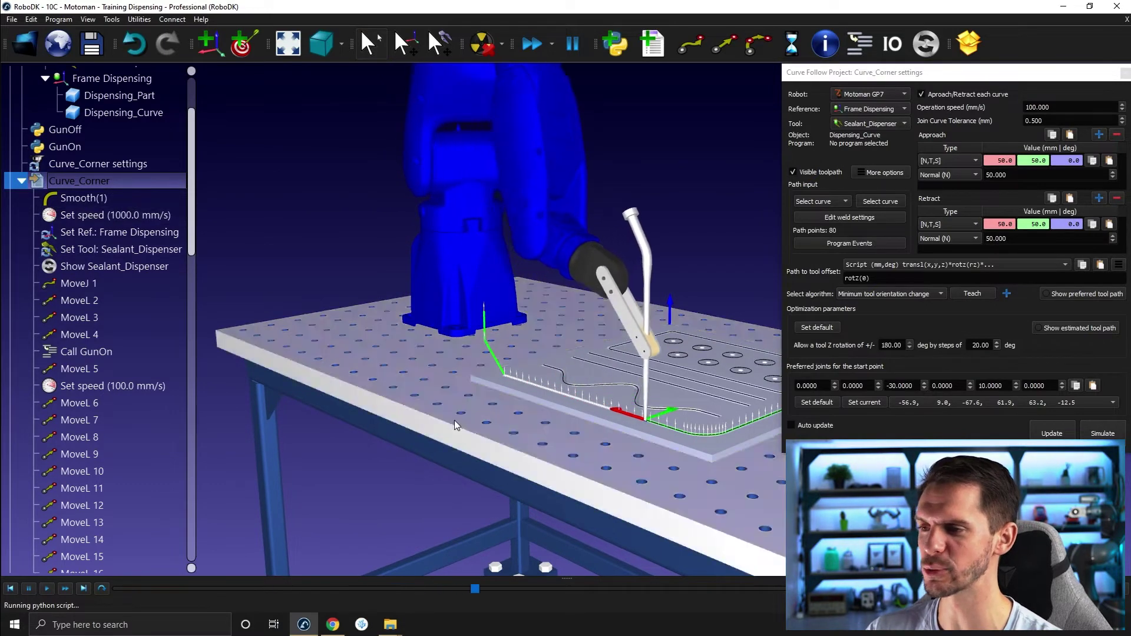
scroll(499, 402, "down", 2)
middle_click_drag(498, 403, 450, 386)
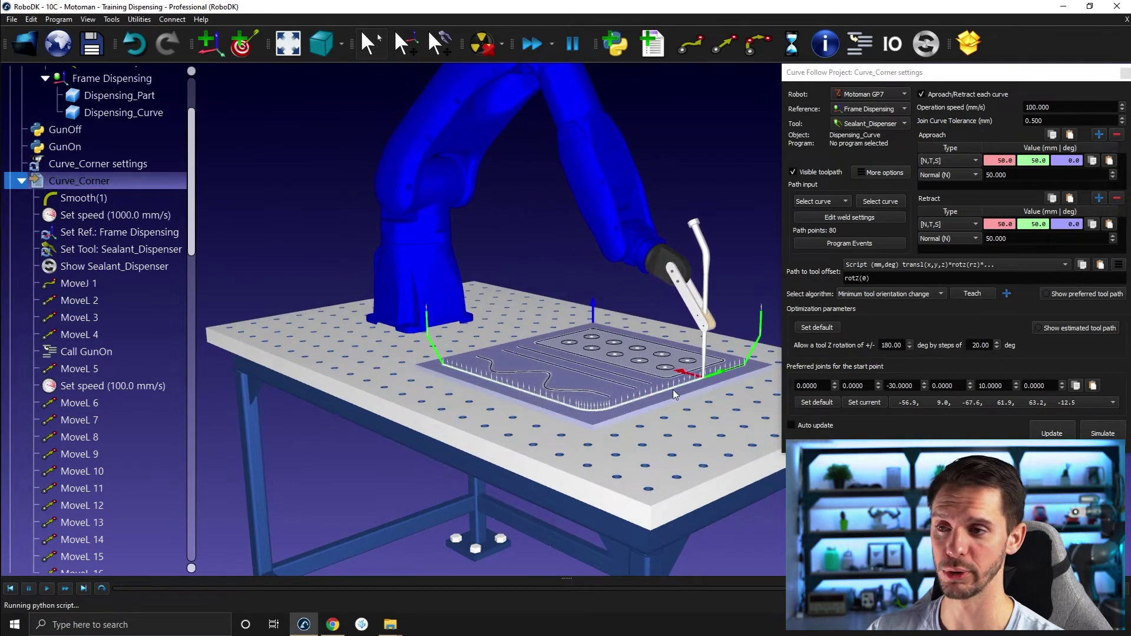
middle_click_drag(715, 369, 681, 371)
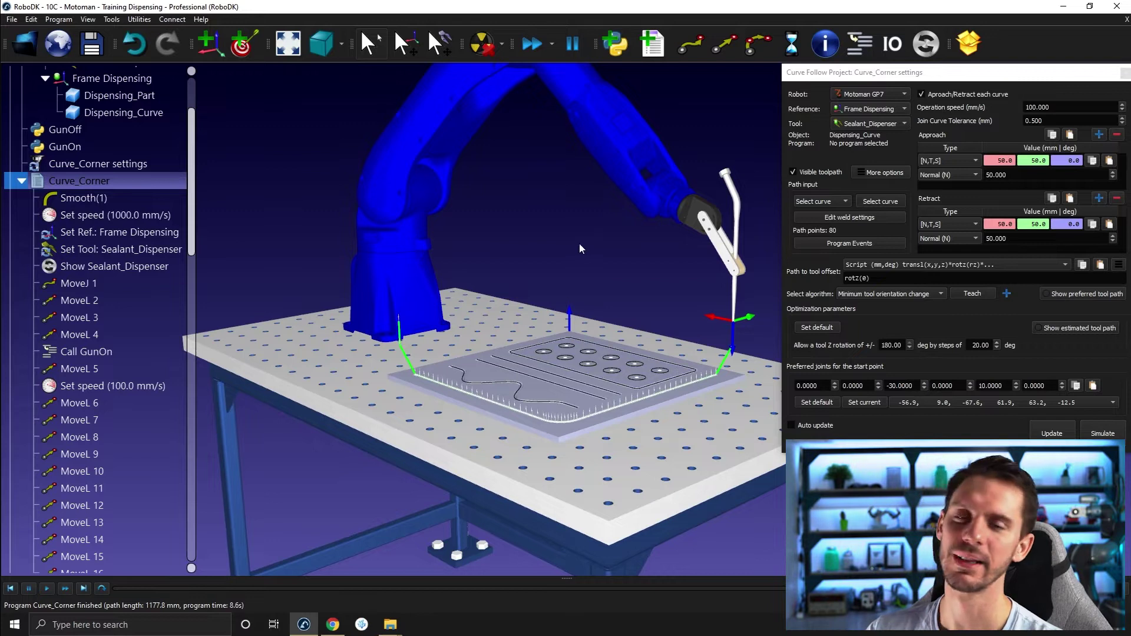
Step: Set the fast move speed to 100 mm/s in the Curve_Corner project's program events
left_click(843, 244)
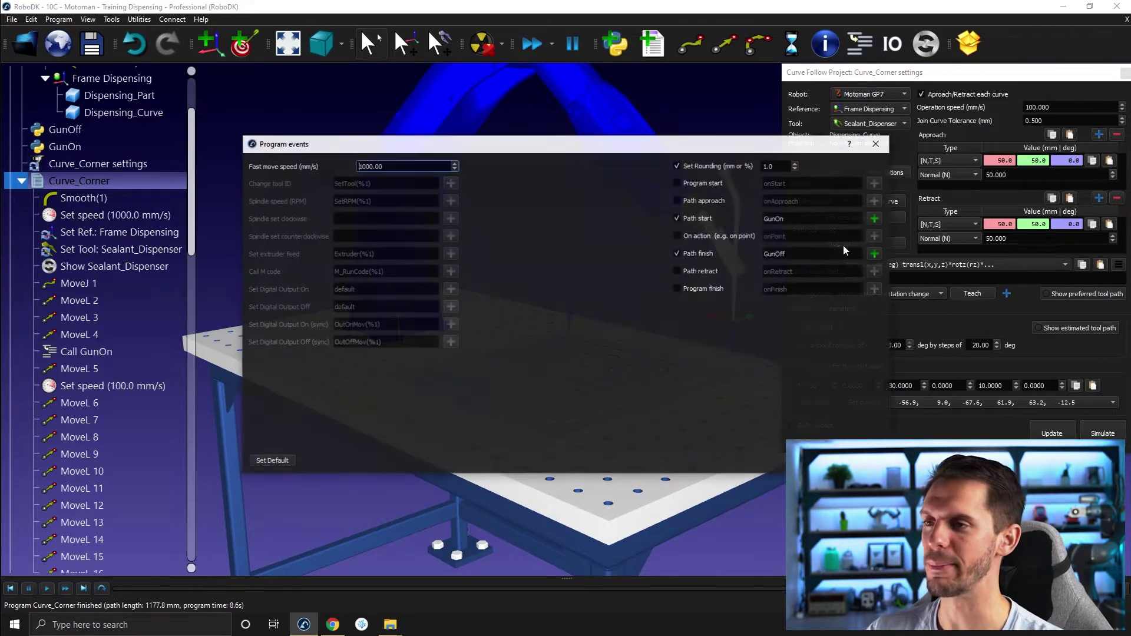
left_click_drag(723, 145, 795, 104)
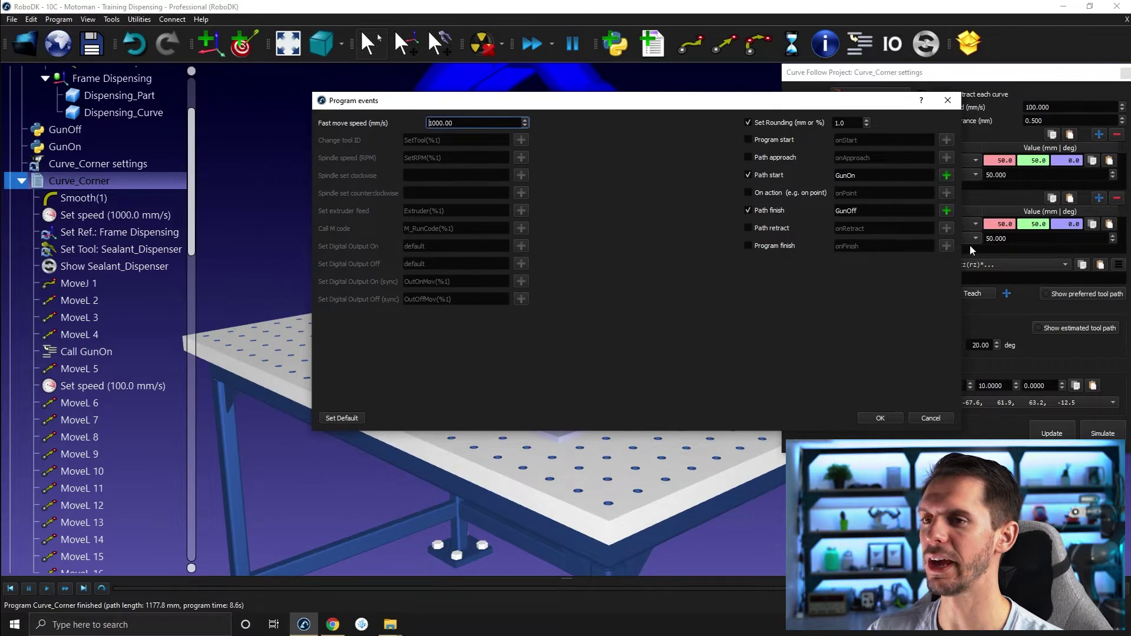
left_click_drag(964, 247, 698, 247)
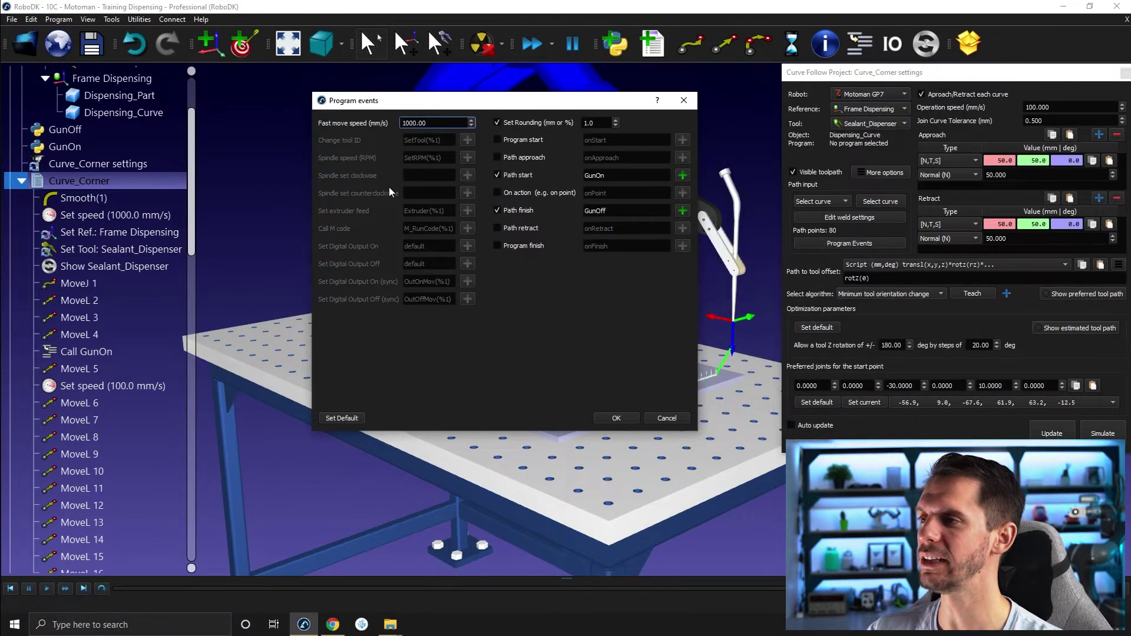
key("BackSpace")
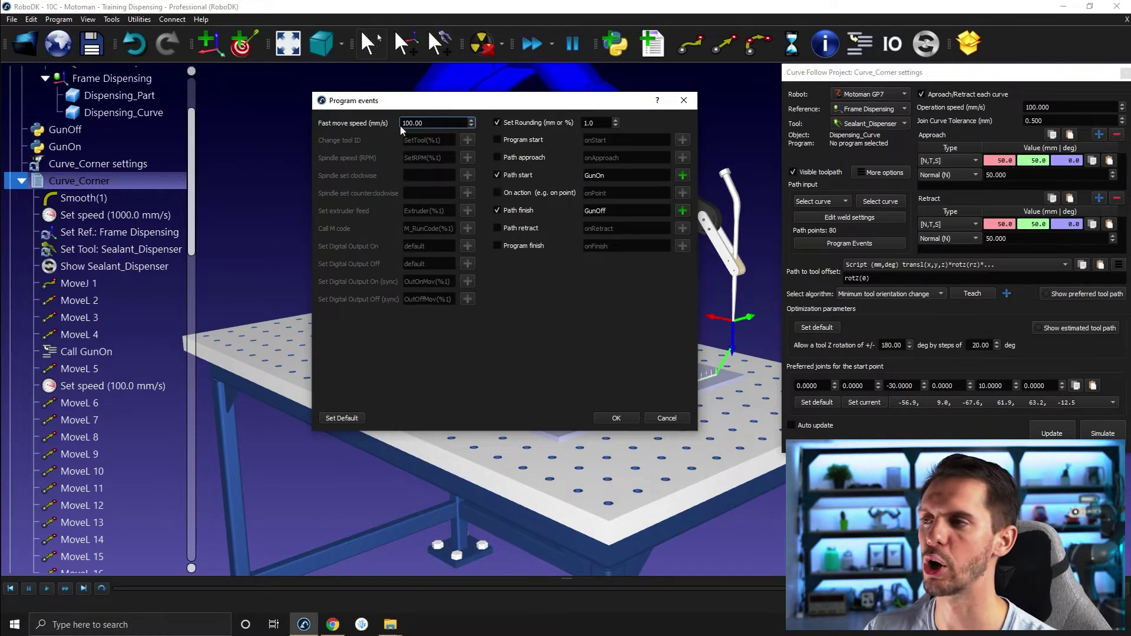
left_click(616, 418)
Step: Delete the outdated Curve_Corner program and regenerate it from the curve follow project settings
scroll(421, 352, "up", 3)
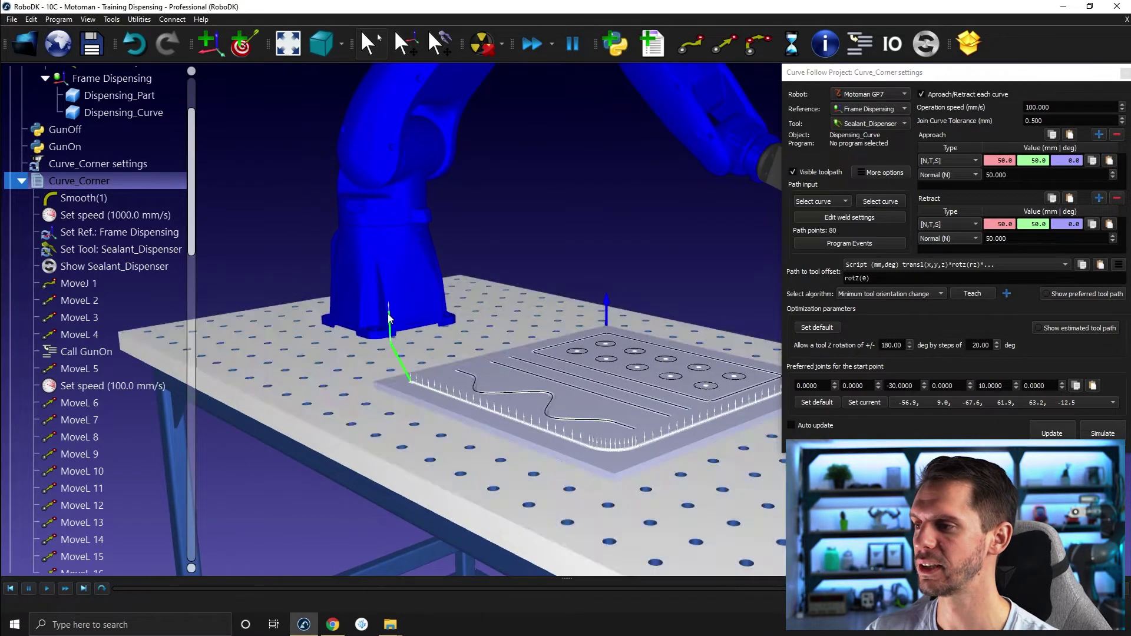
scroll(699, 376, "down", 3)
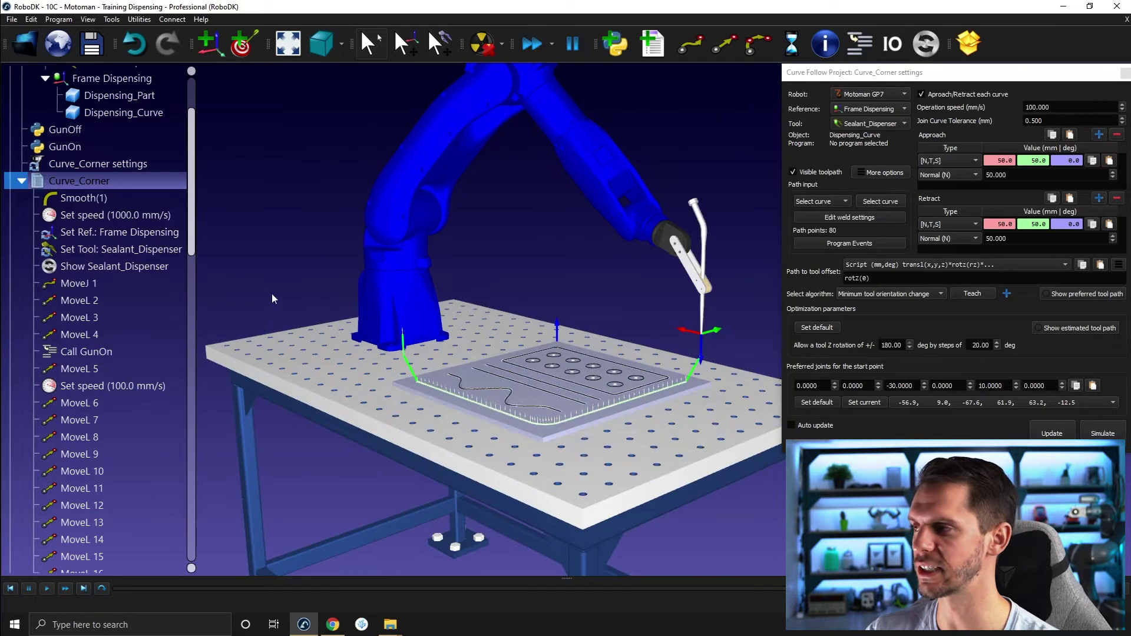
key("Delete")
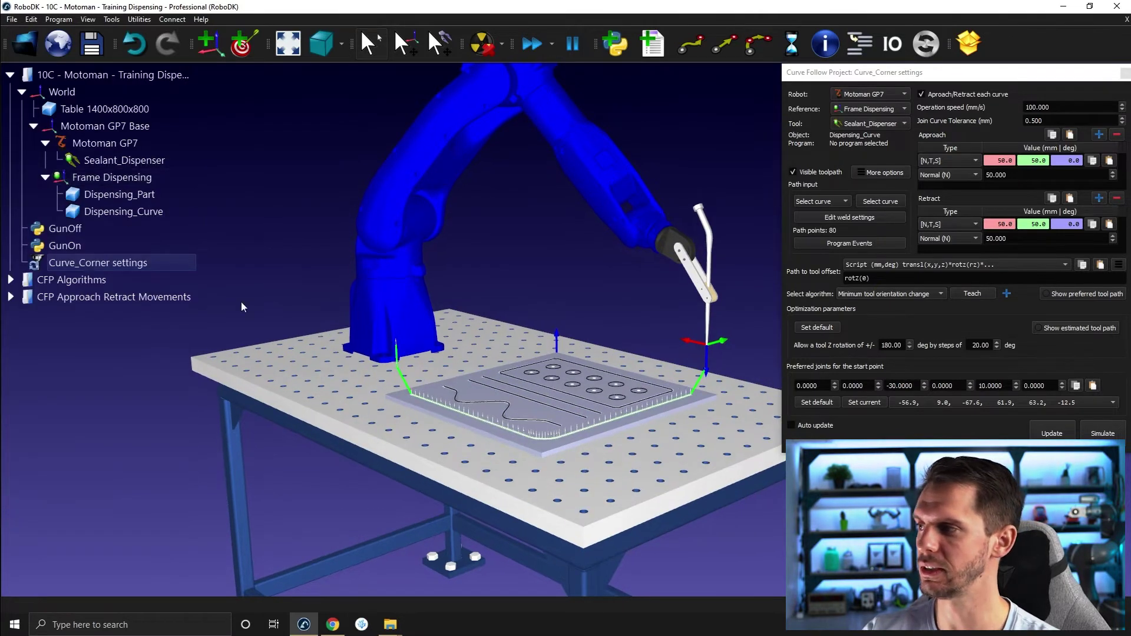
left_click(1052, 433)
Step: Simulate the newly regenerated Curve_Corner program and show its instructions to check the approach speed
left_click(1103, 434)
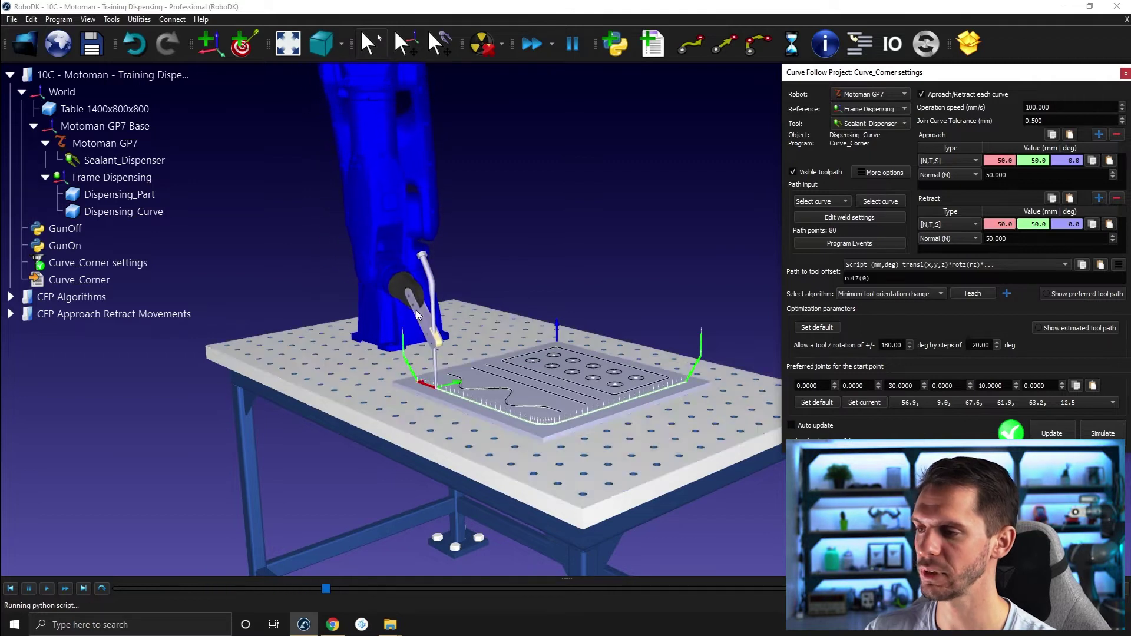
scroll(396, 365, "up", 3)
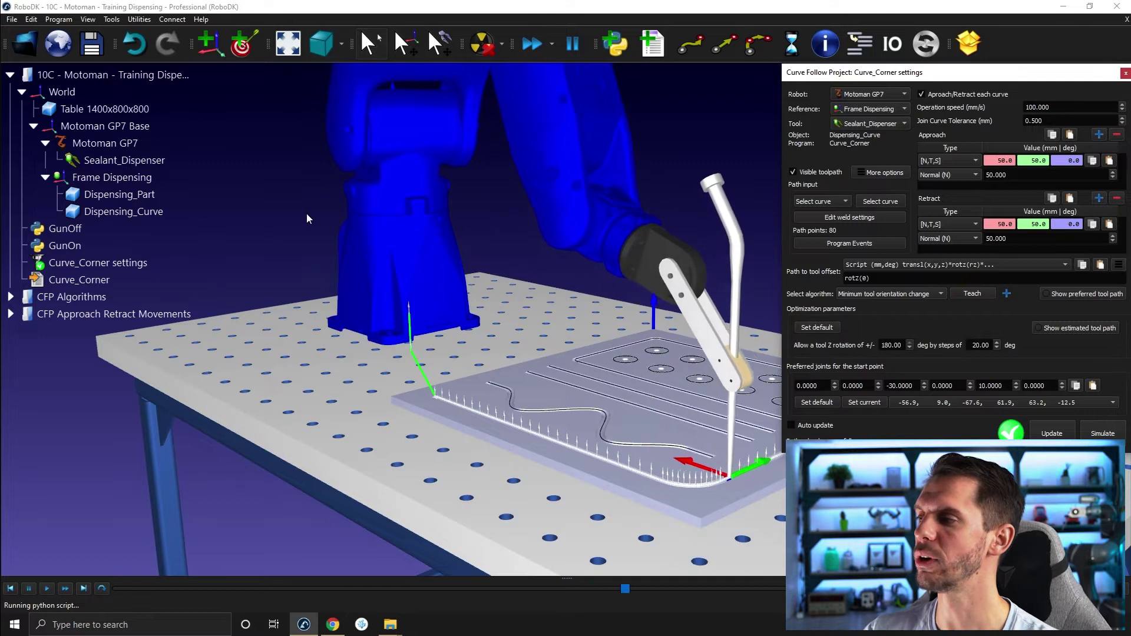
right_click(109, 284)
left_click(151, 340)
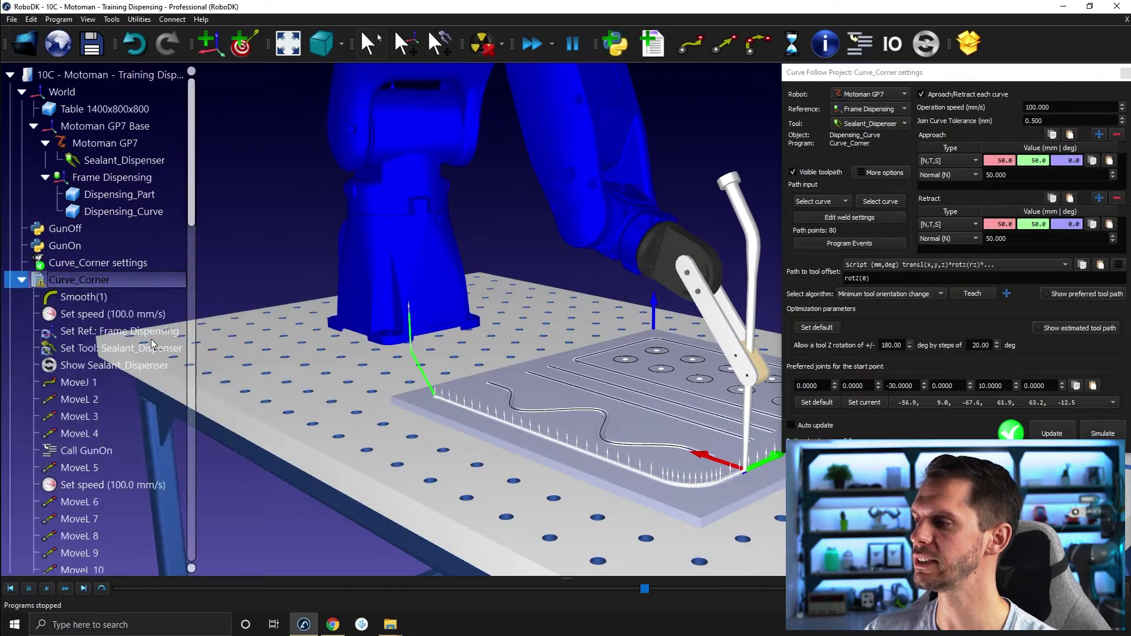
scroll(631, 338, "down", 3)
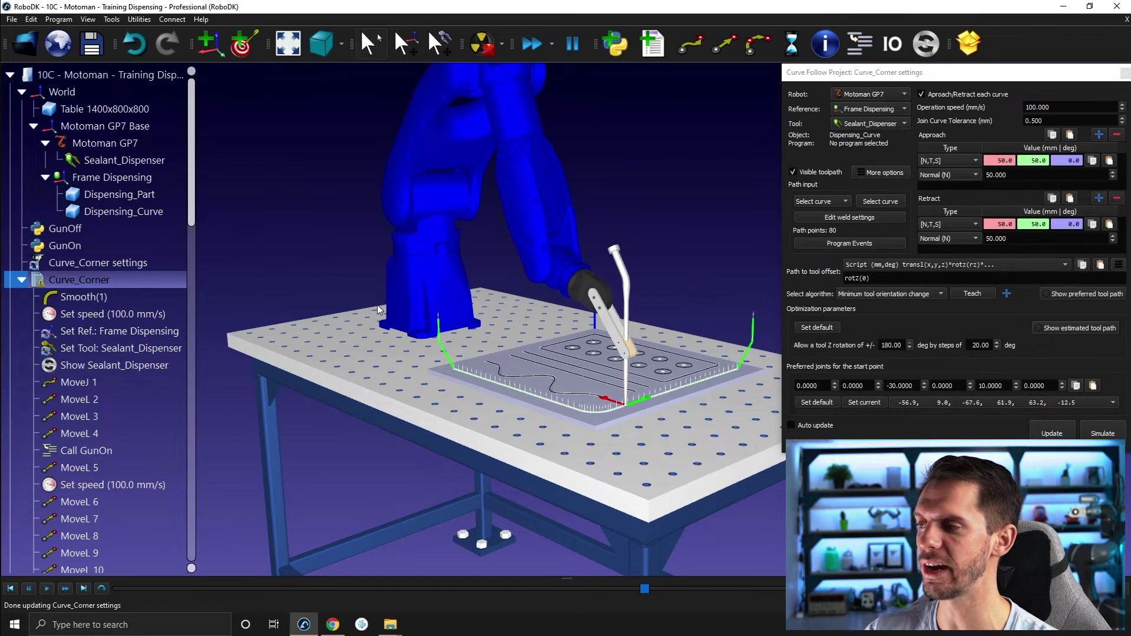
Step: Enable the joint speed in Curve_Corner's first speed instruction, before MoveJ 1, and set it to 180 deg/s
left_click(102, 383)
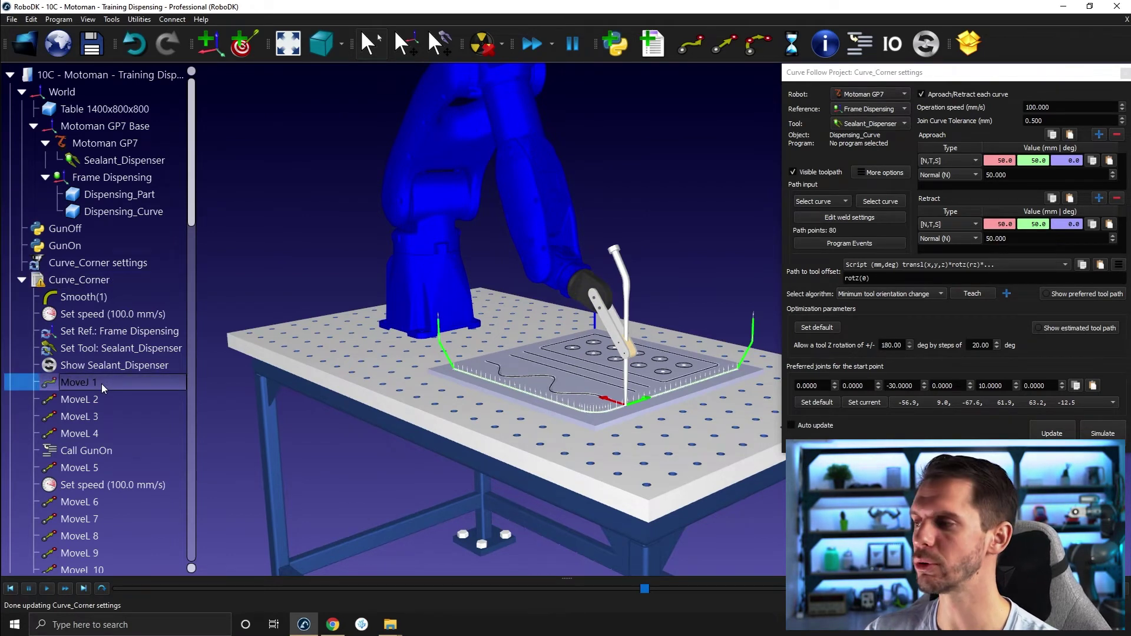
right_click(113, 315)
left_click(141, 348)
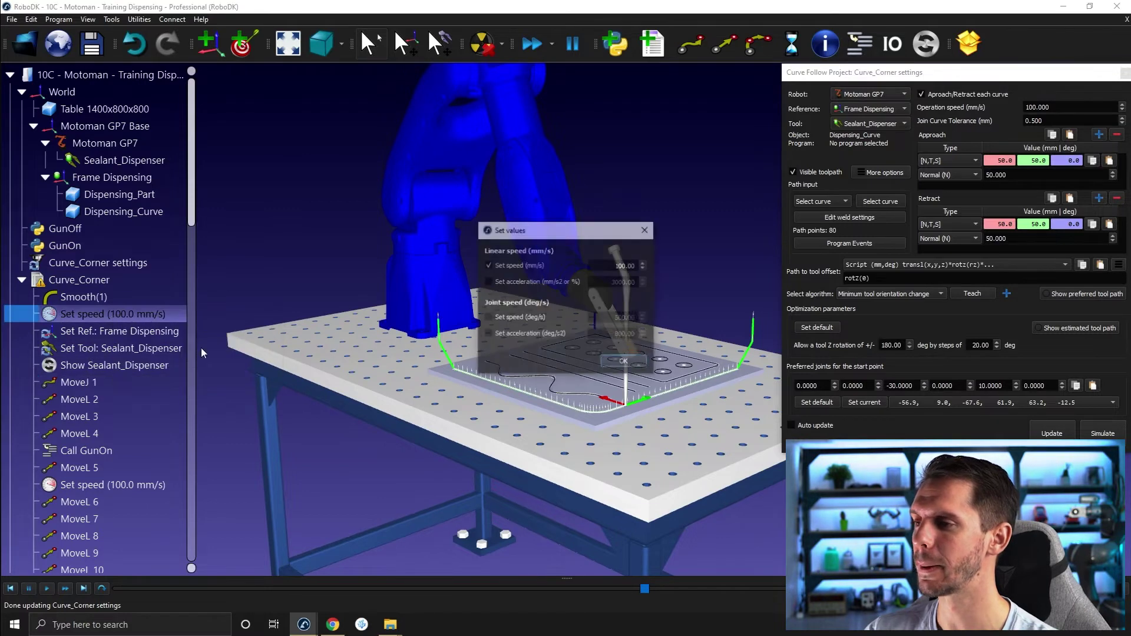
left_click_drag(570, 239, 618, 96)
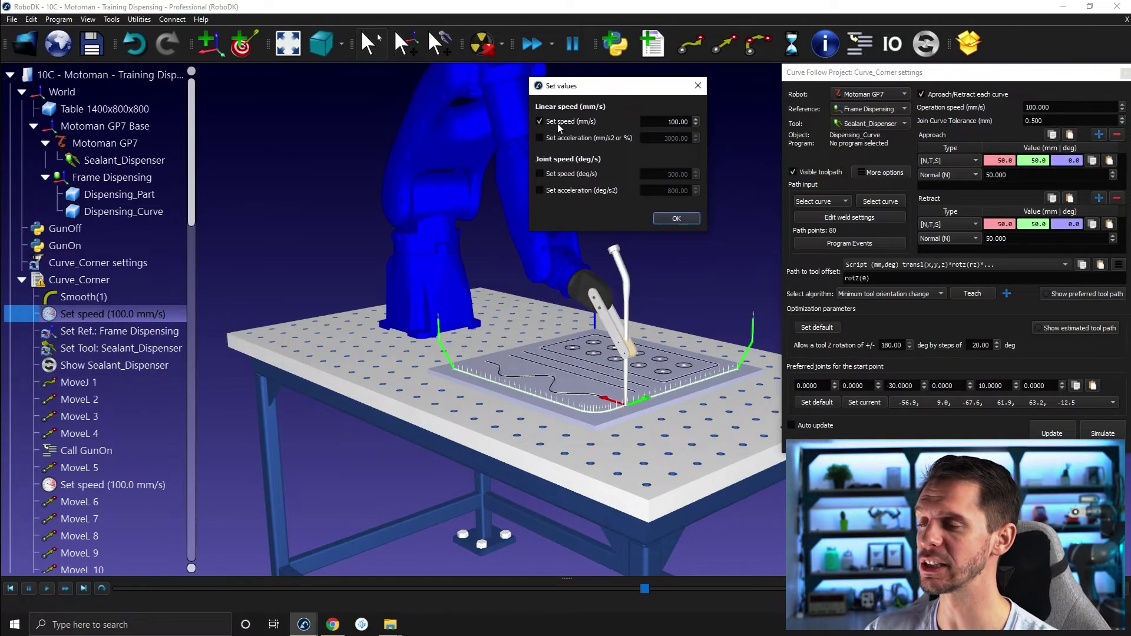
left_click(539, 174)
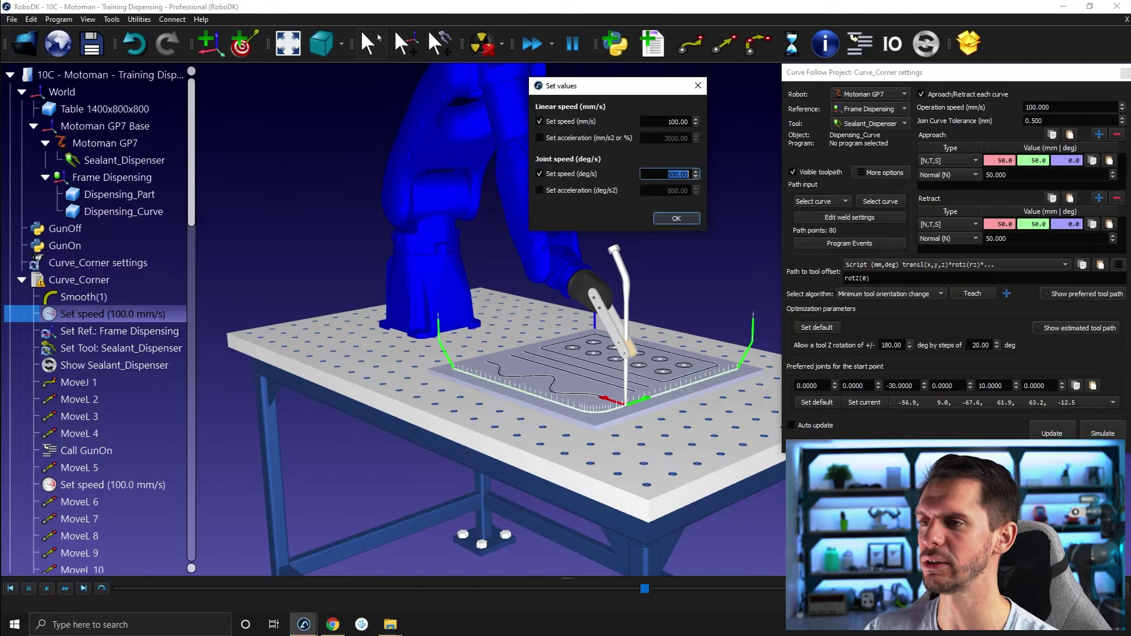
type("180")
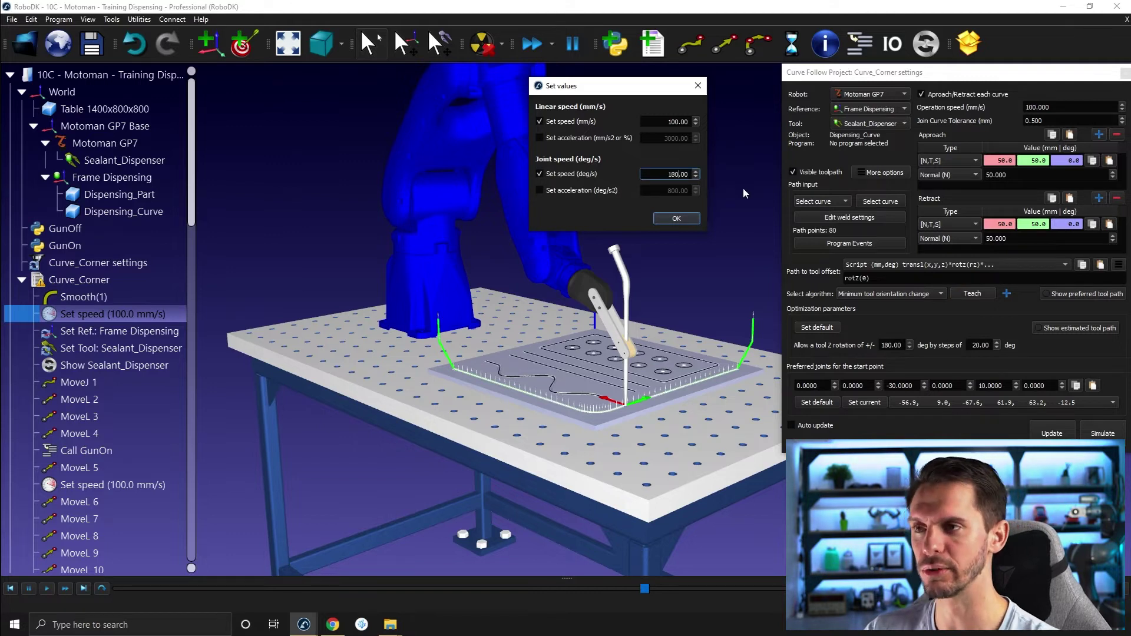
left_click(677, 219)
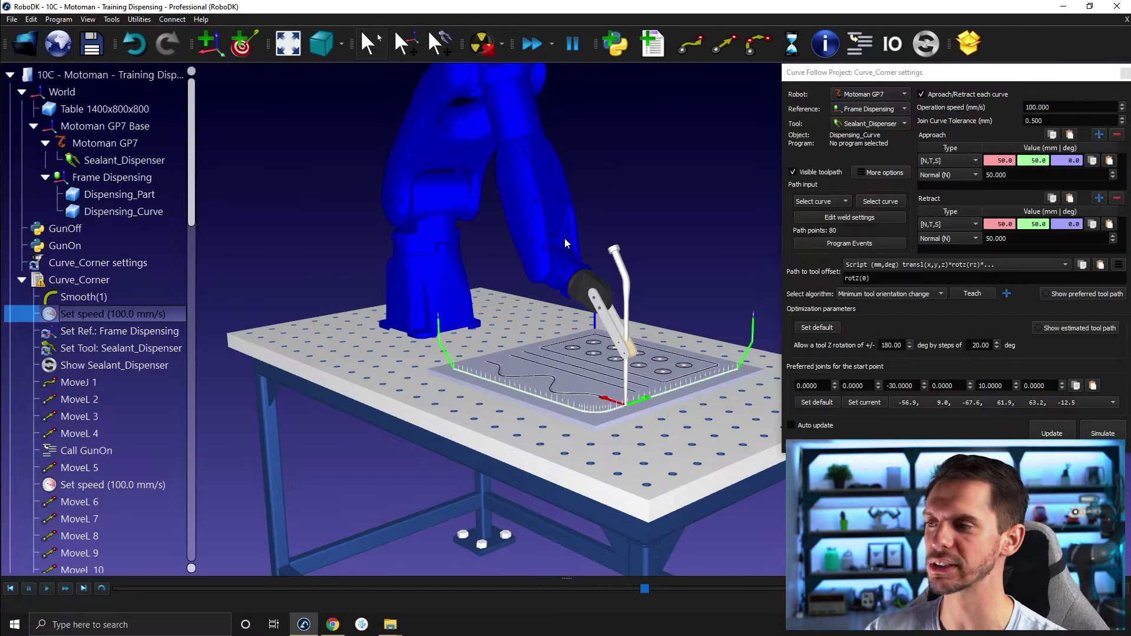
Step: Simulate the Curve_Corner program with the adjusted joint speed to watch the robot follow the curve
double_click(109, 279)
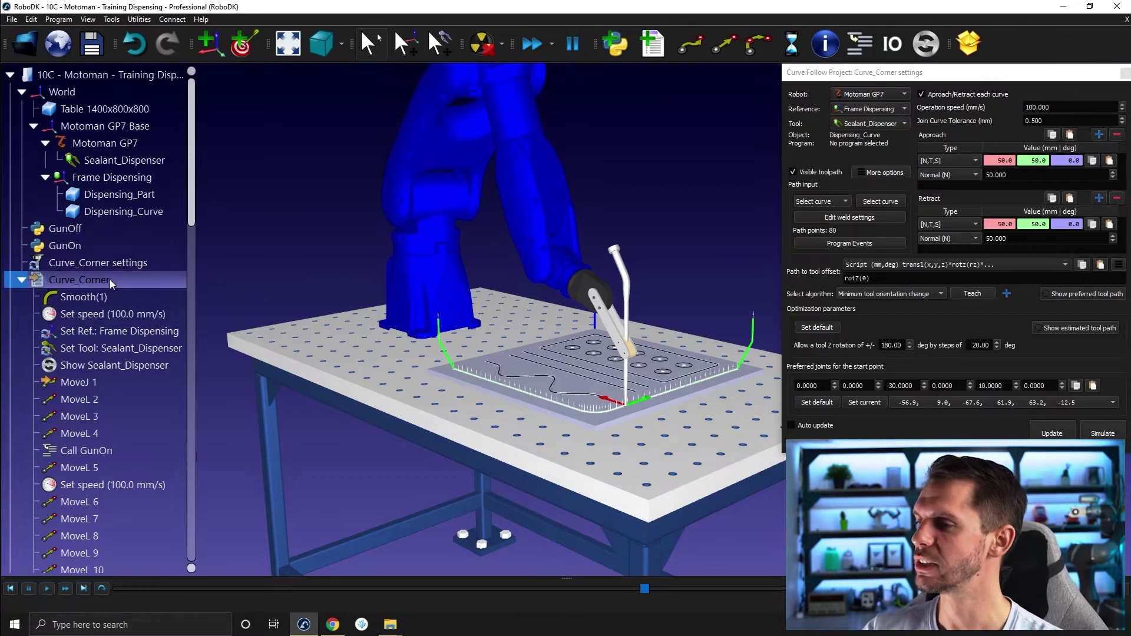
left_click(133, 279)
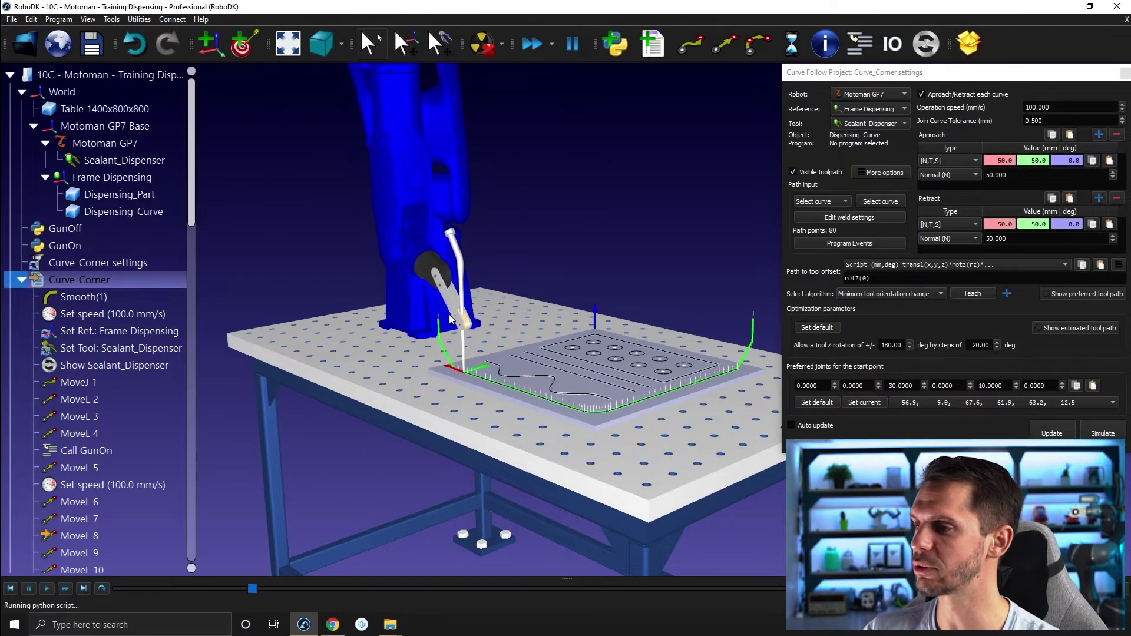
double_click(92, 274)
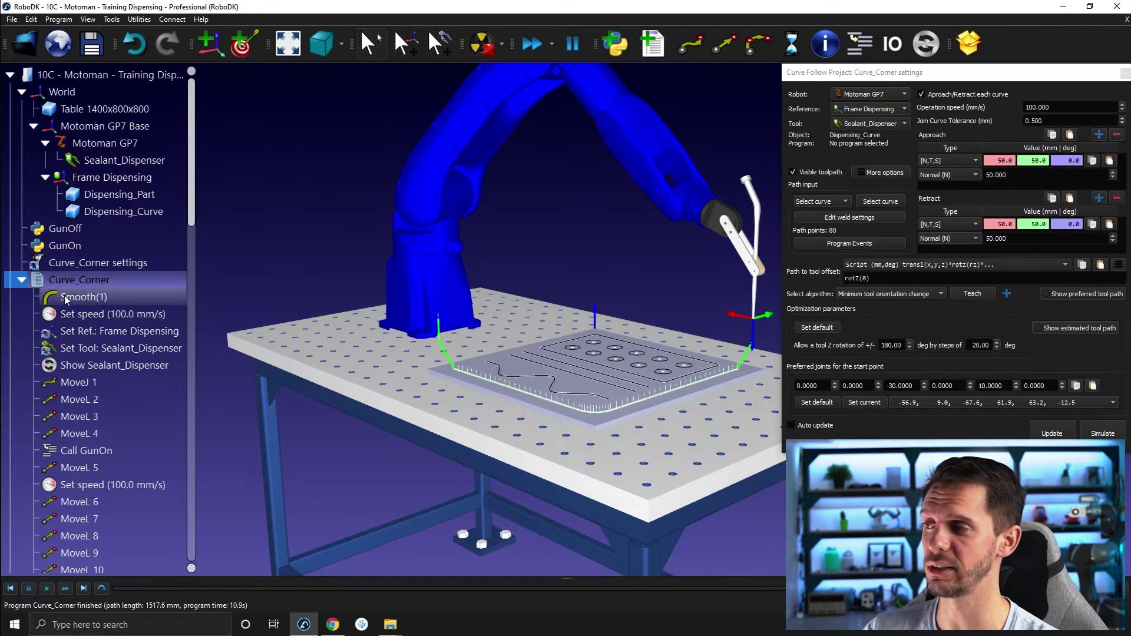
Step: Examine the Set Rounding option in the Curve_Corner project's program events and the program's available commands
left_click(831, 244)
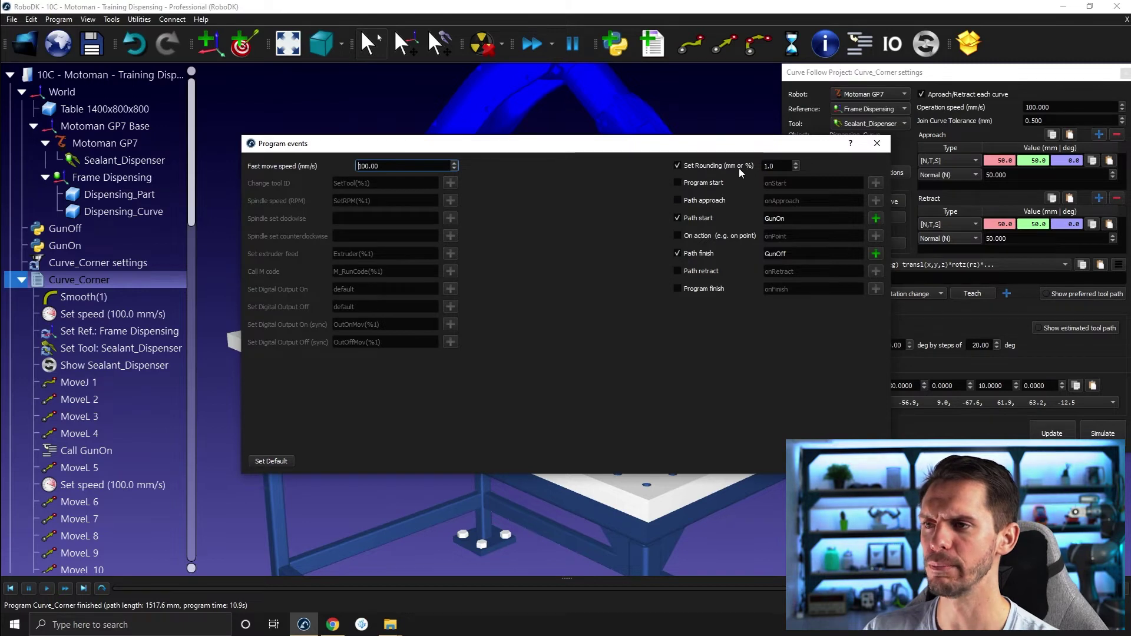
left_click(877, 144)
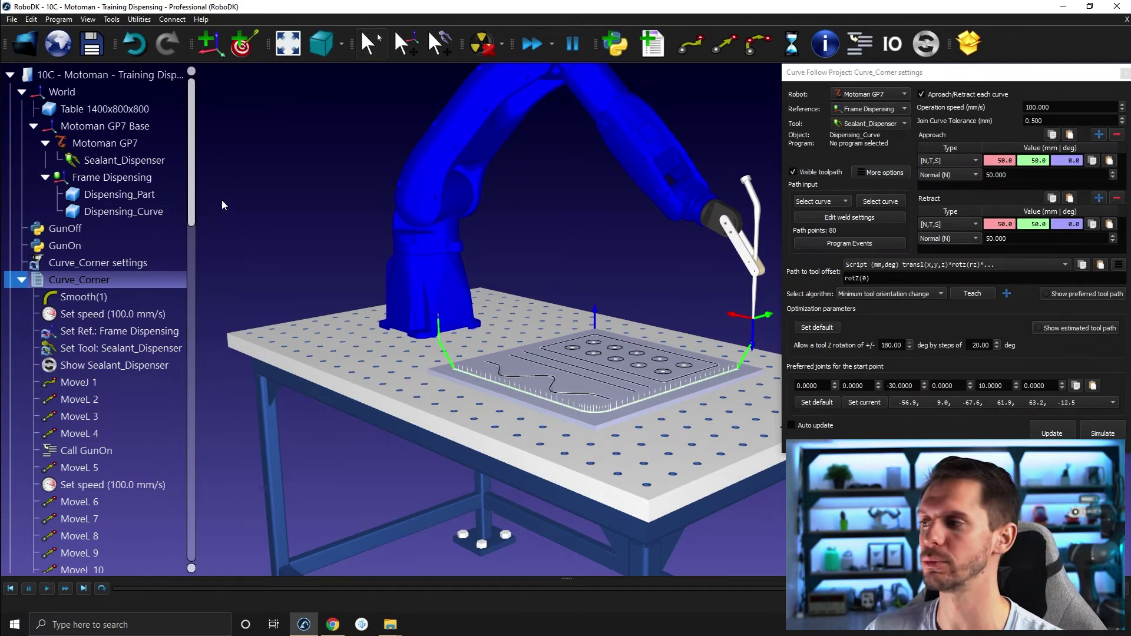
right_click(157, 284)
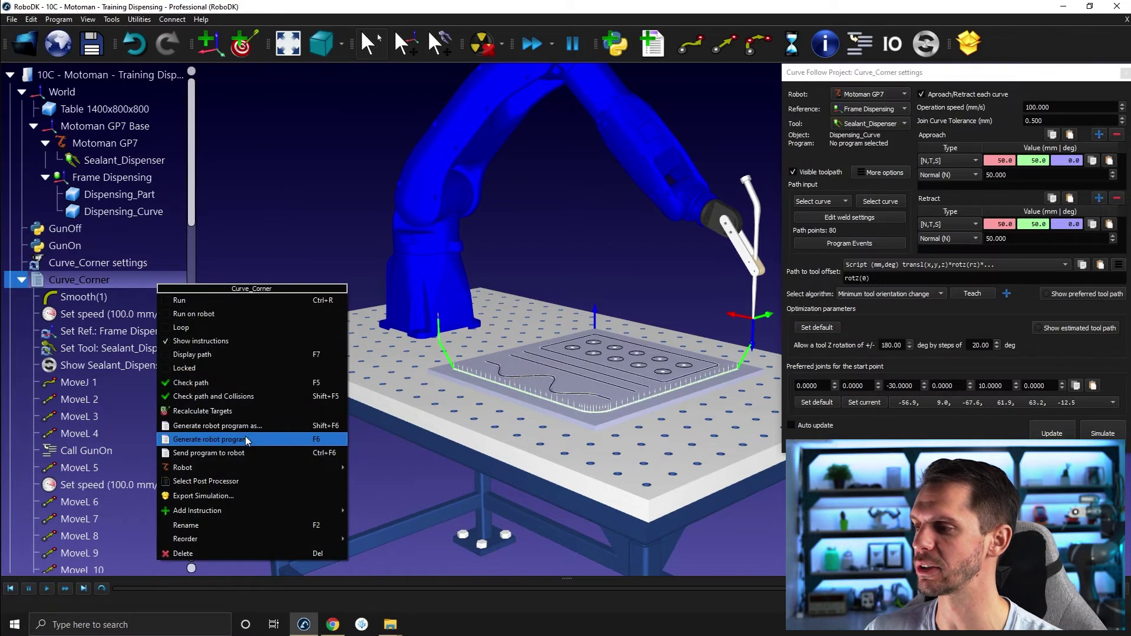
left_click(375, 165)
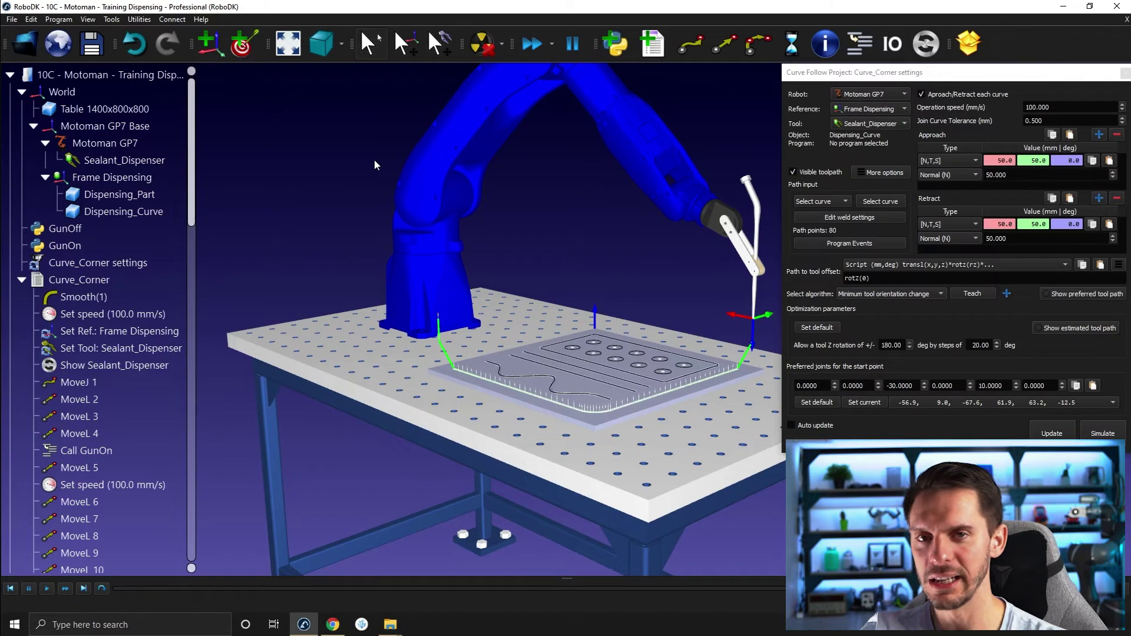
left_click(844, 245)
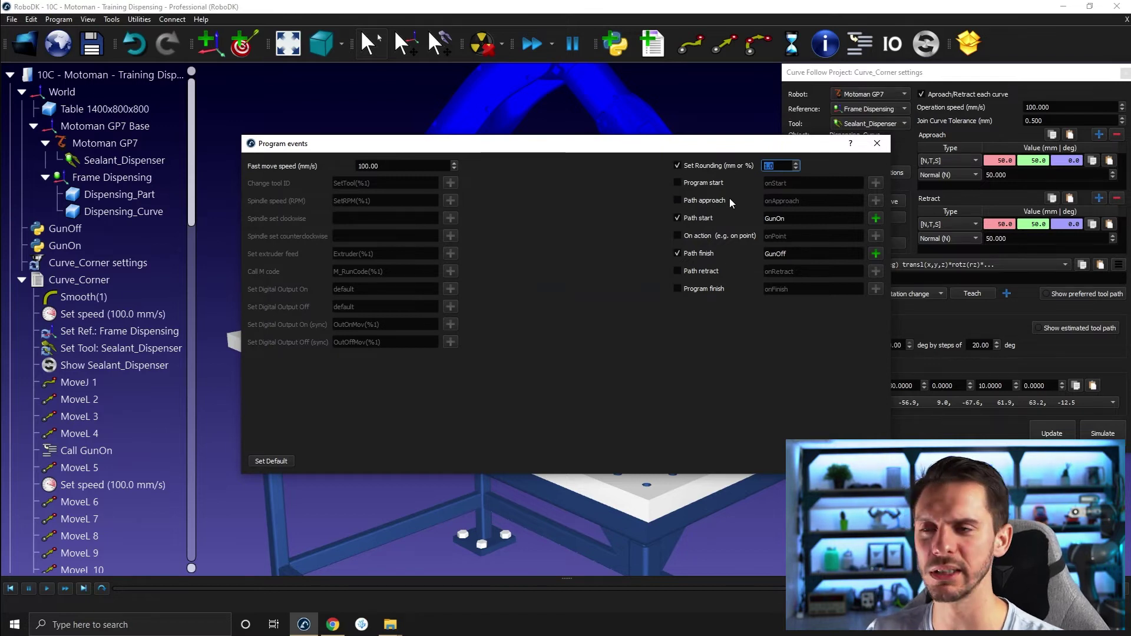
left_click(780, 165)
left_click_drag(779, 165, 756, 171)
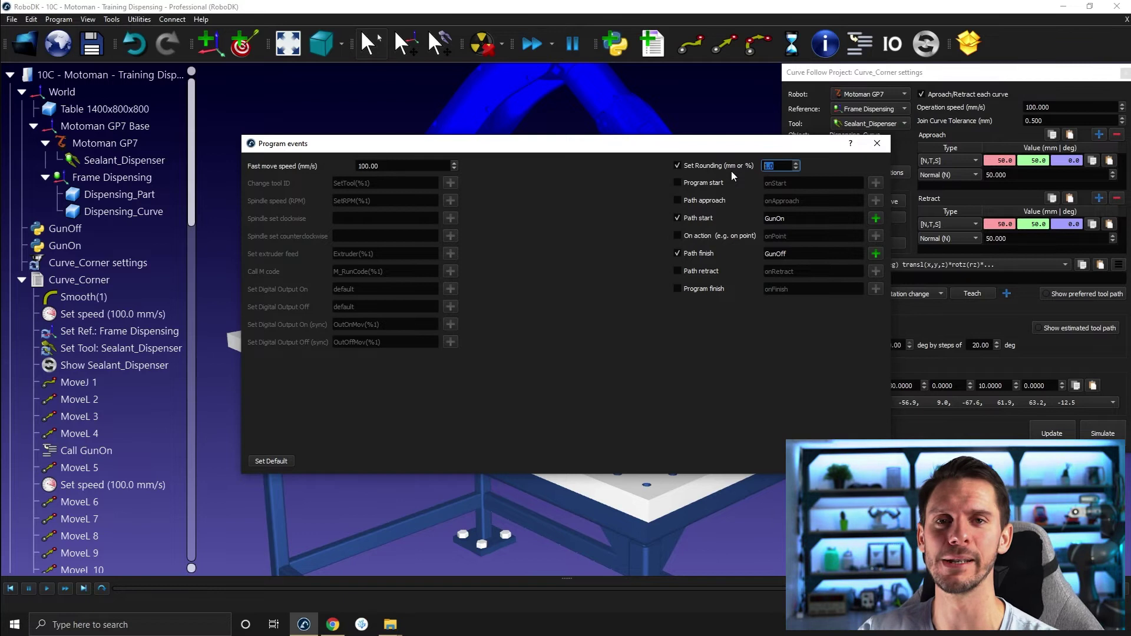
left_click_drag(777, 165, 750, 166)
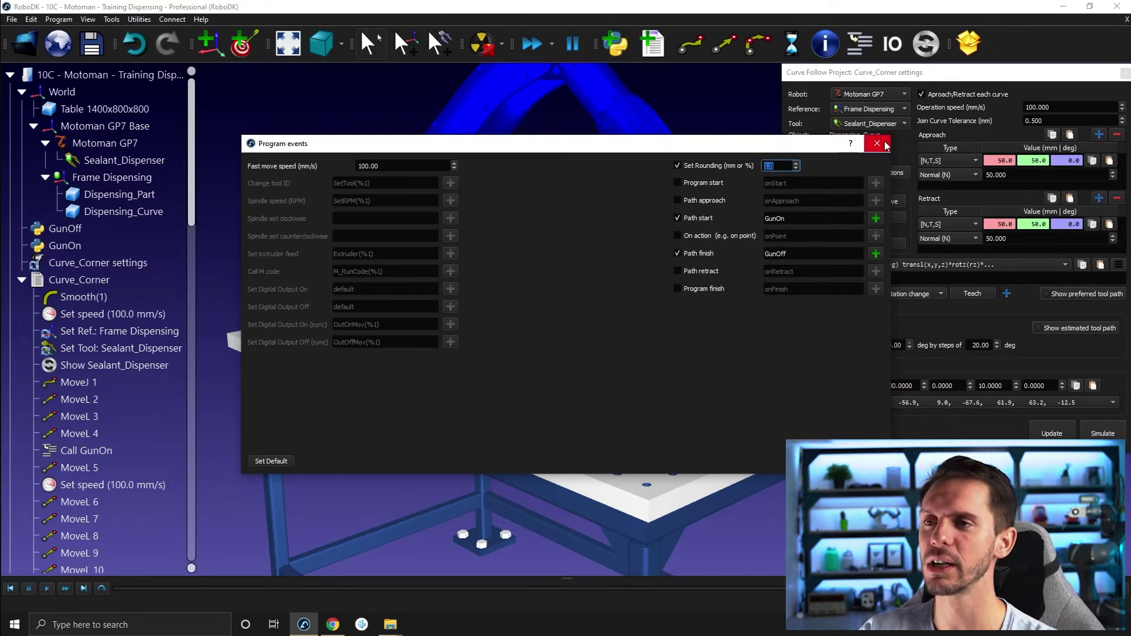
left_click(781, 166)
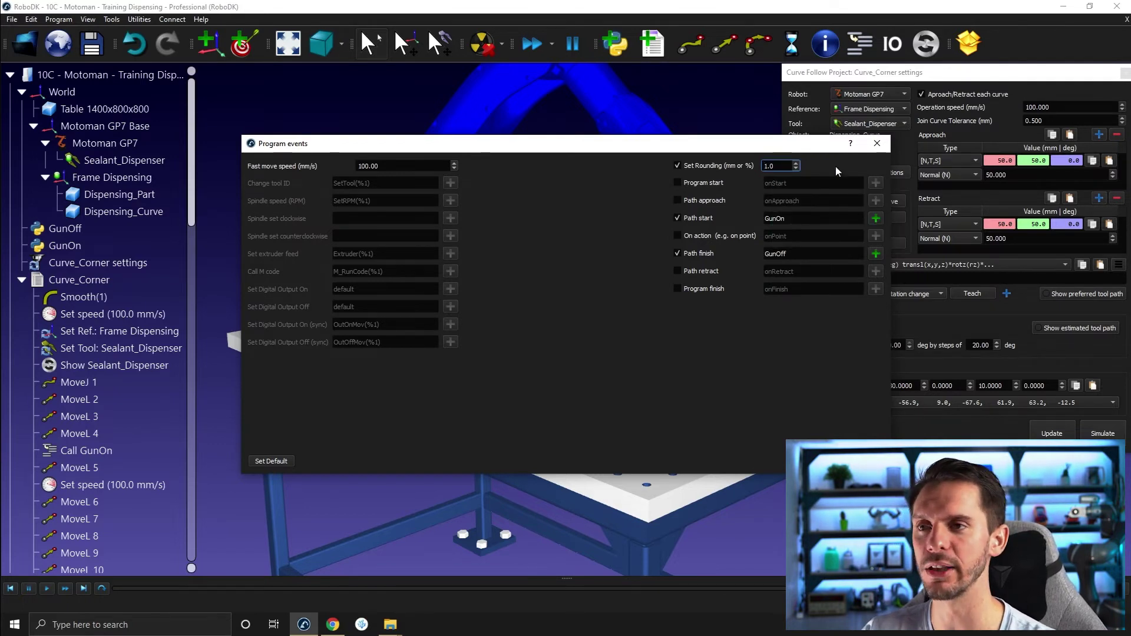
left_click(878, 143)
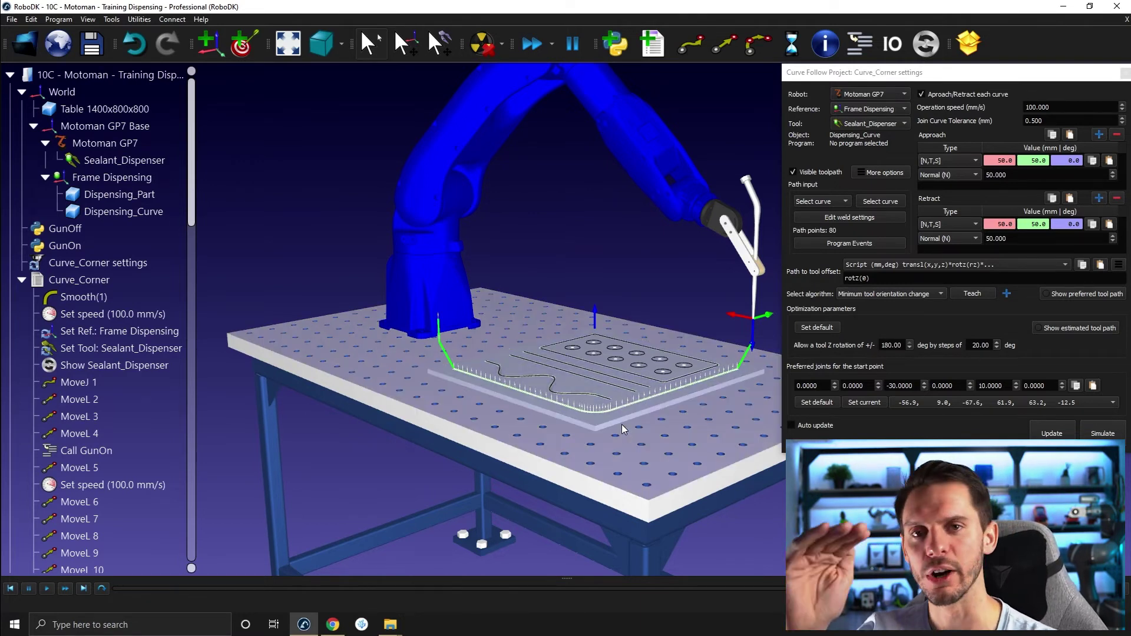
Step: Set the rounding to 10 in the Curve_Corner project's program events
left_click(73, 284)
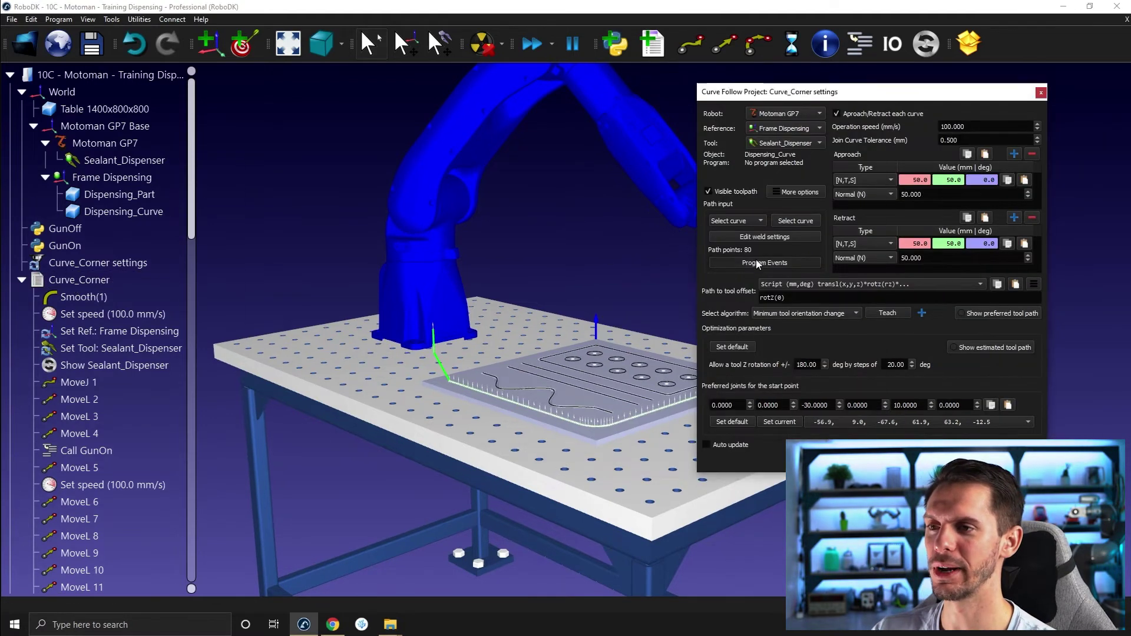
left_click(756, 259)
left_click_drag(889, 235, 721, 236)
key("Tab")
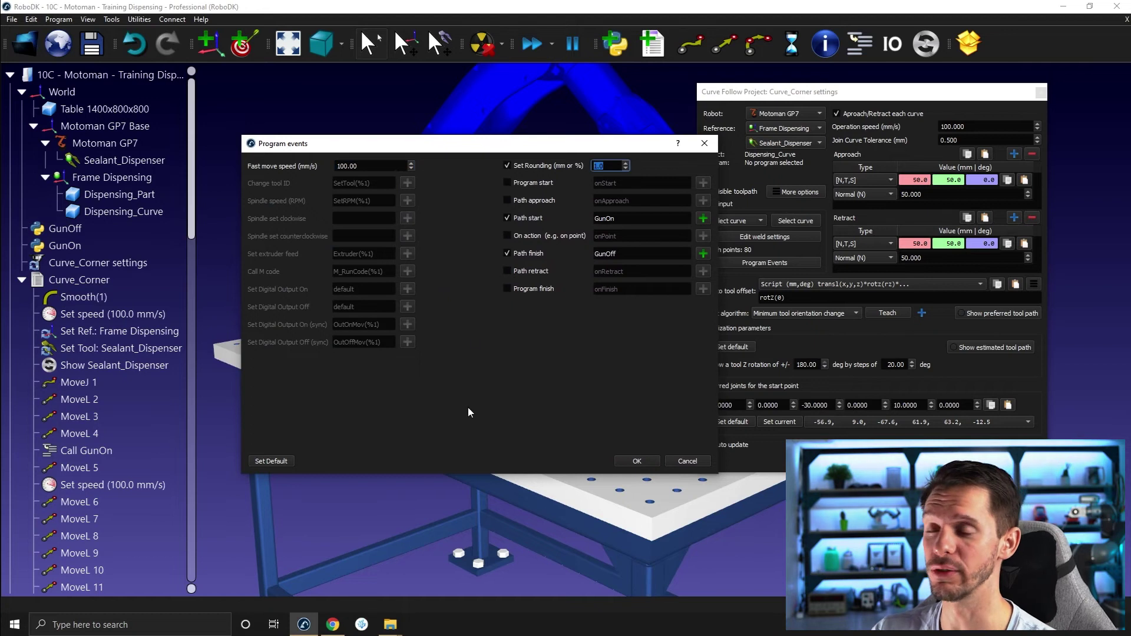
type("10")
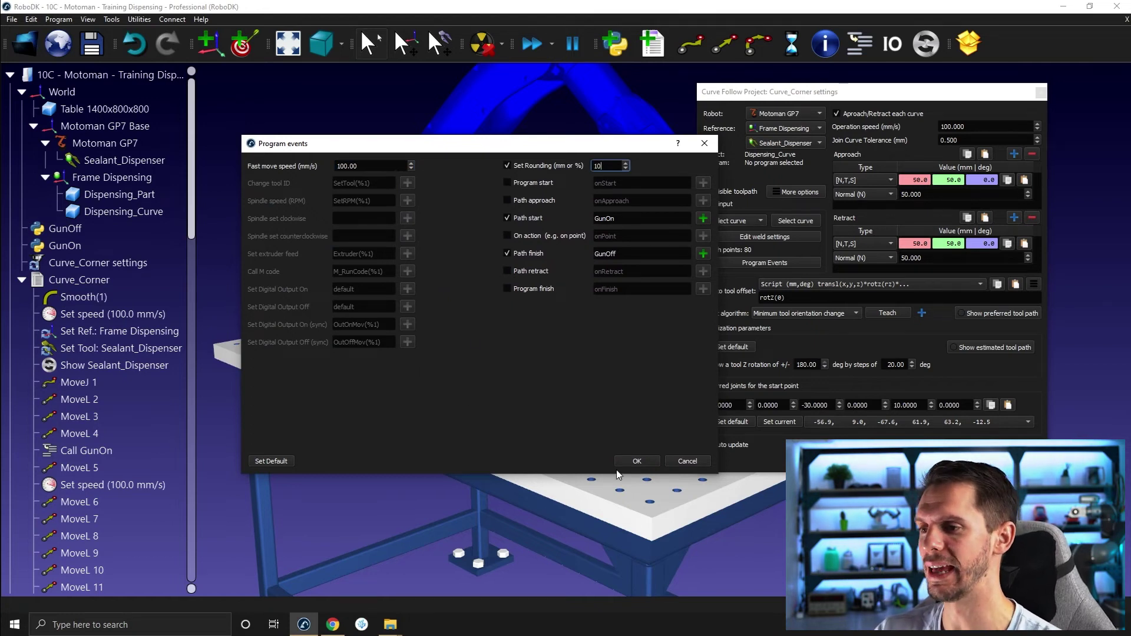
left_click(644, 461)
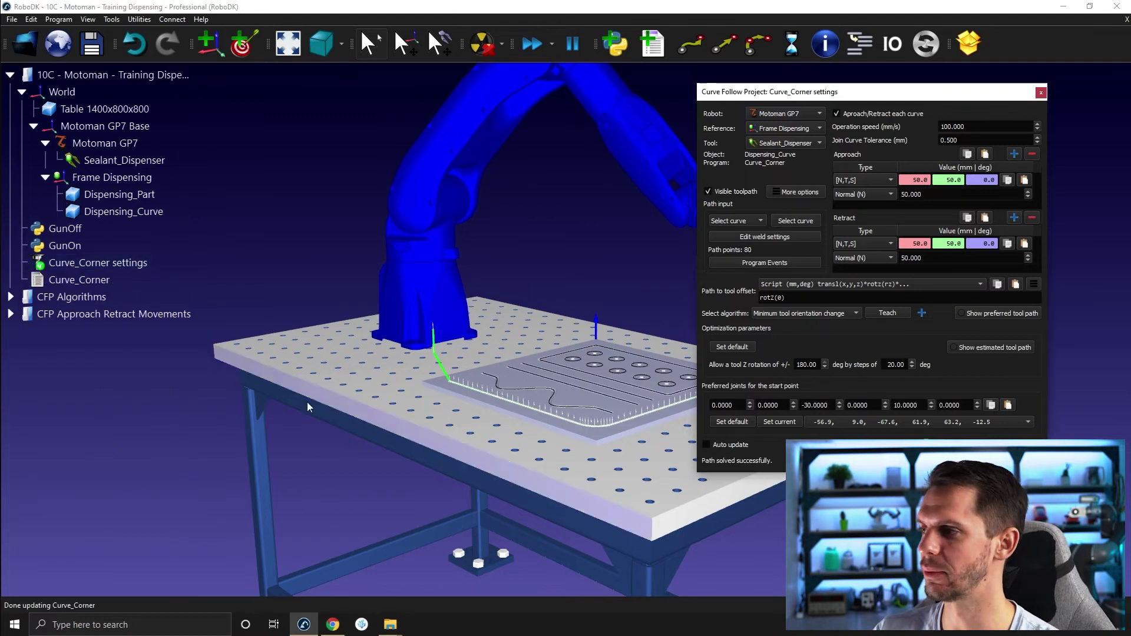
Step: Show the regenerated Curve_Corner program's instructions and inspect the rounding radius in its Smooth instruction
right_click(59, 279)
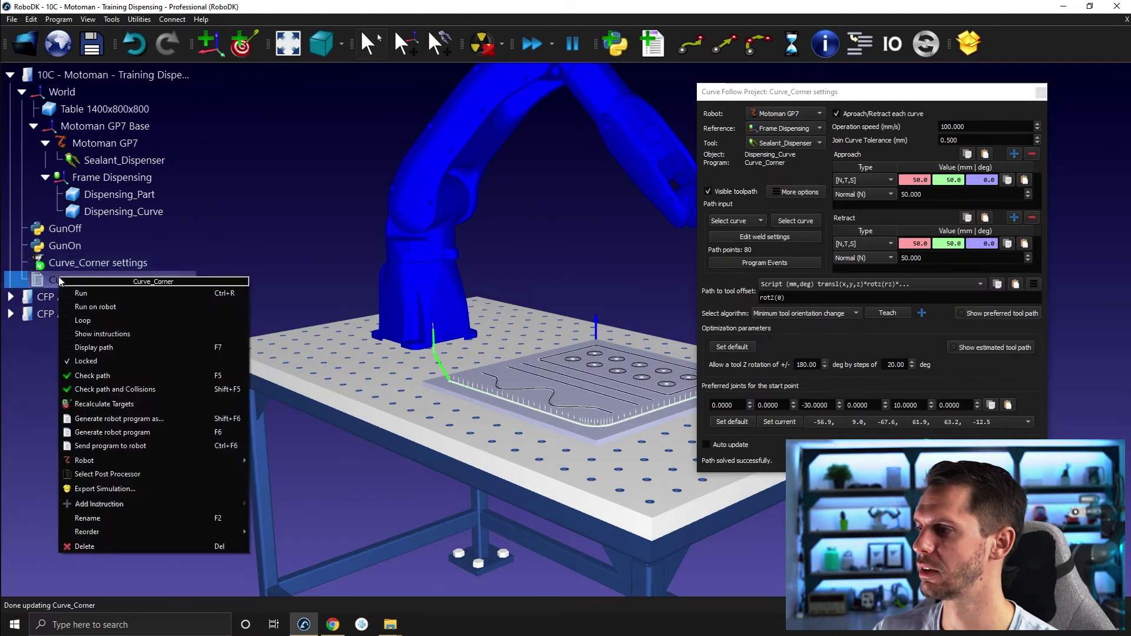
left_click(128, 334)
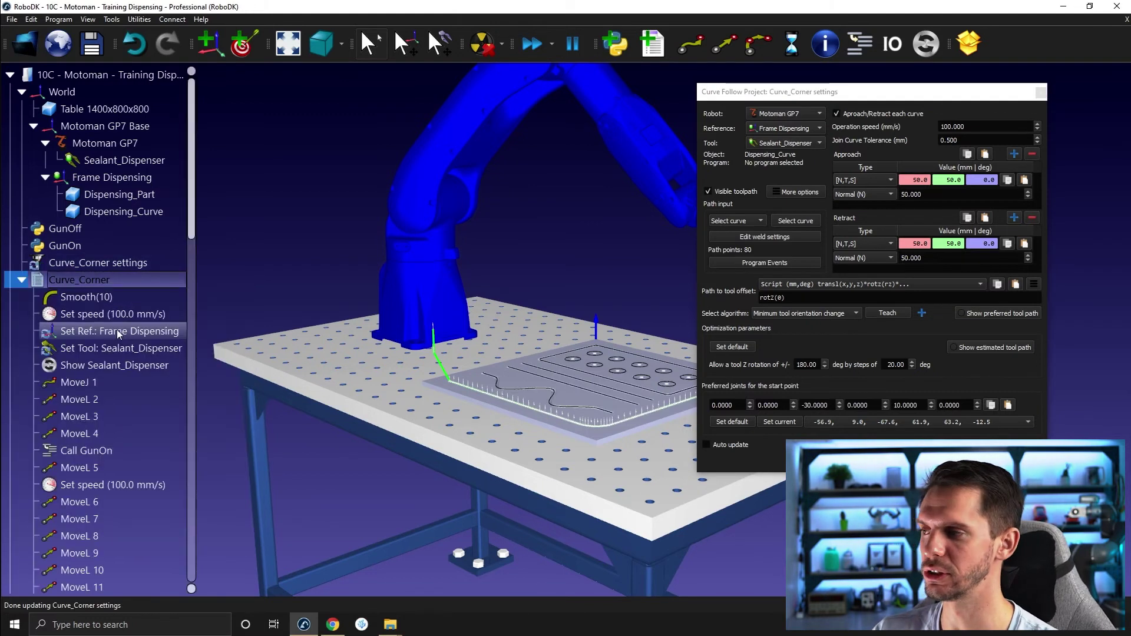
right_click(132, 296)
left_click(168, 333)
left_click(564, 305)
double_click(565, 305)
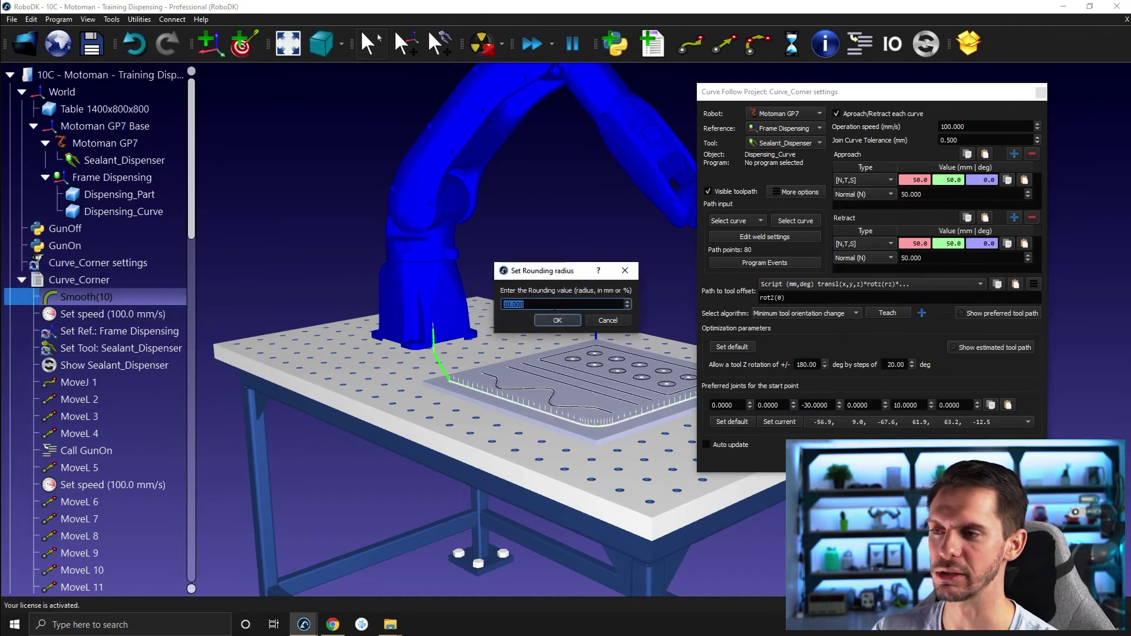
left_click(551, 320)
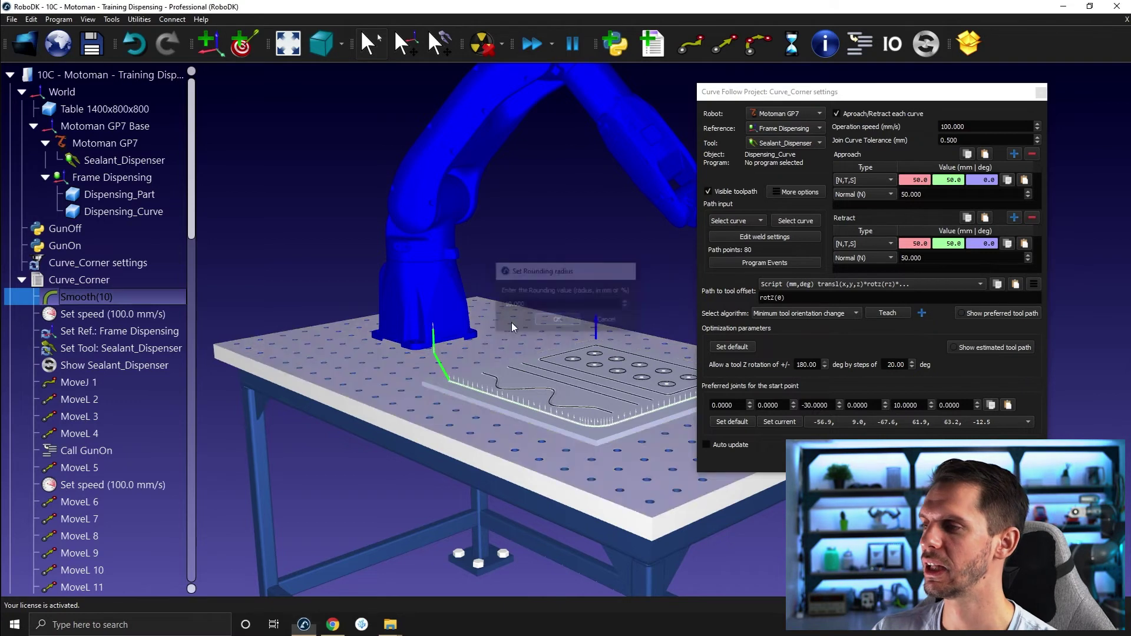
Step: Delete the outdated Curve_Corner program and set the rounding to -1 in the project's program events
left_click(73, 284)
key("Delete")
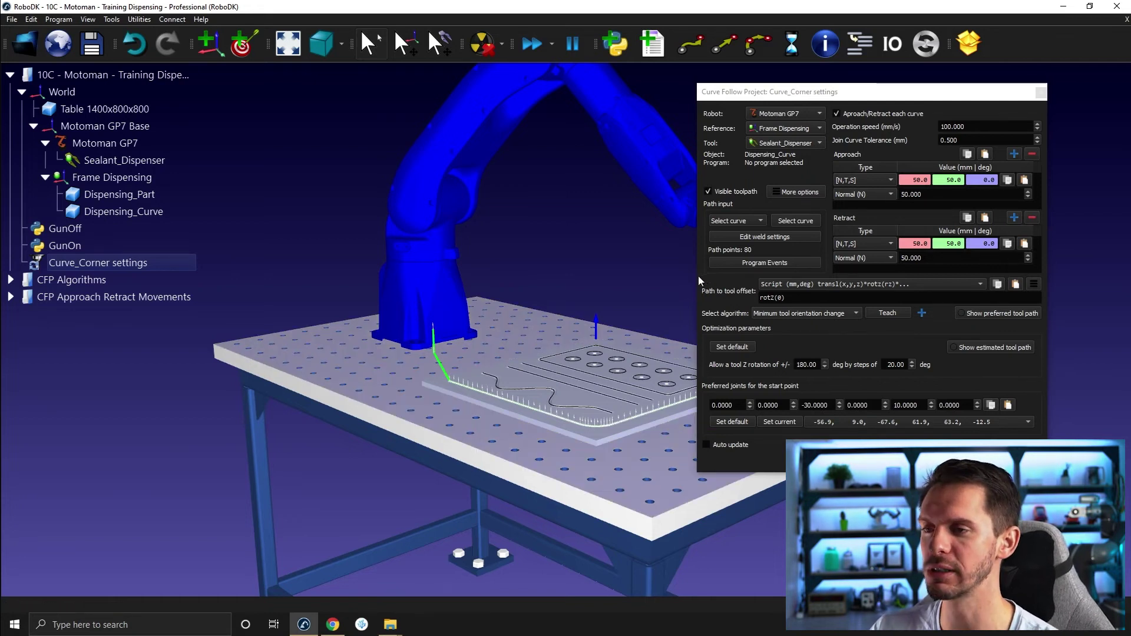
left_click(760, 263)
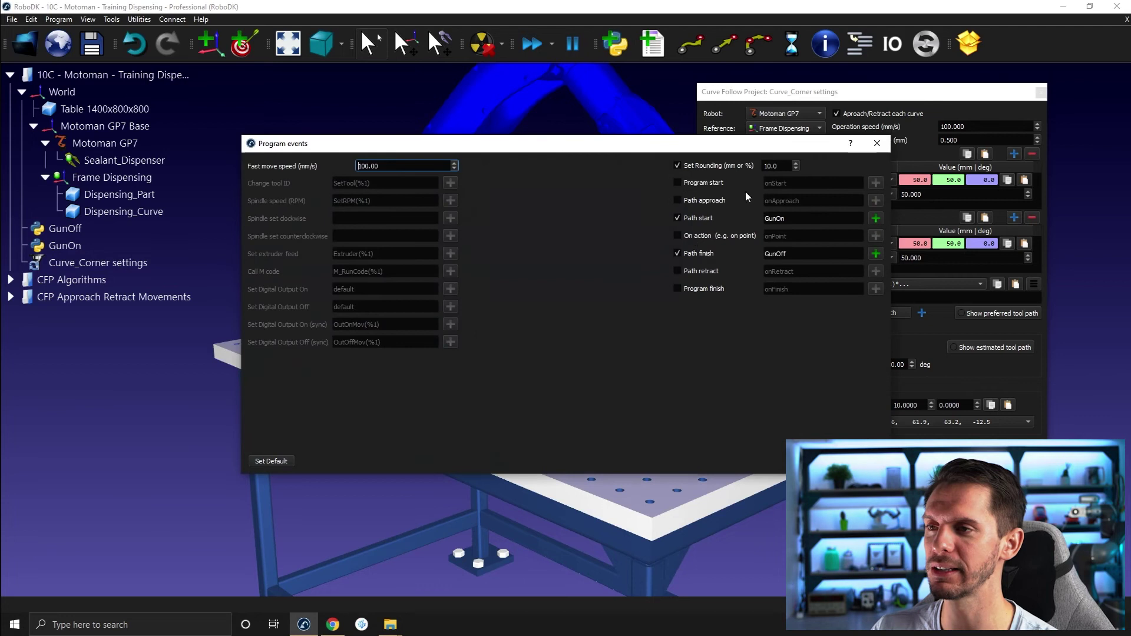
double_click(763, 166)
type("-1")
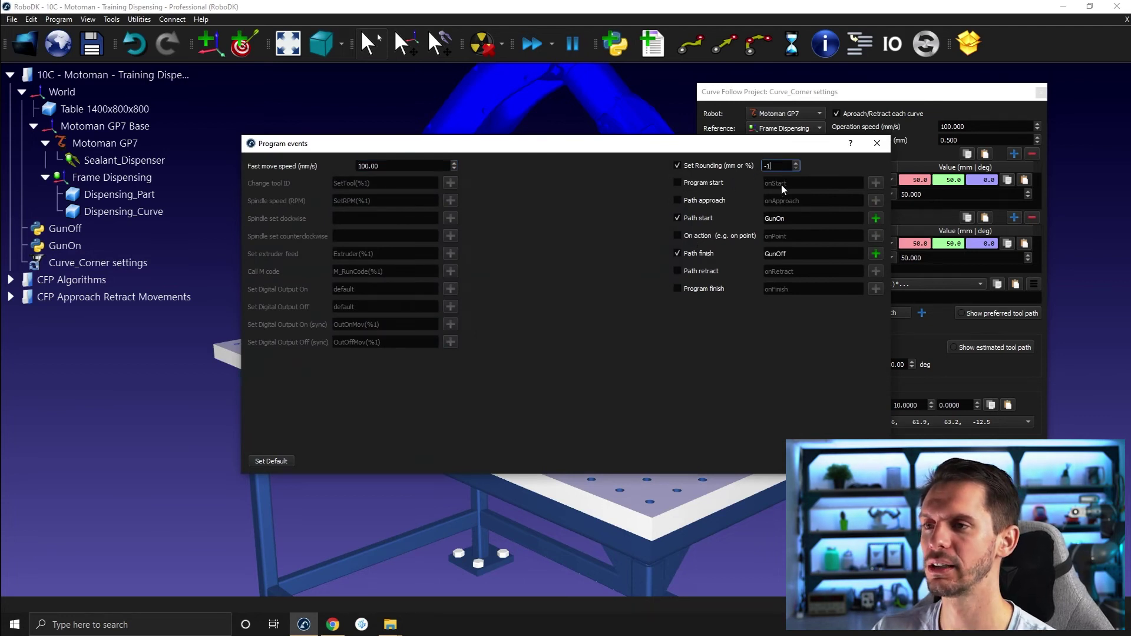
key("Return")
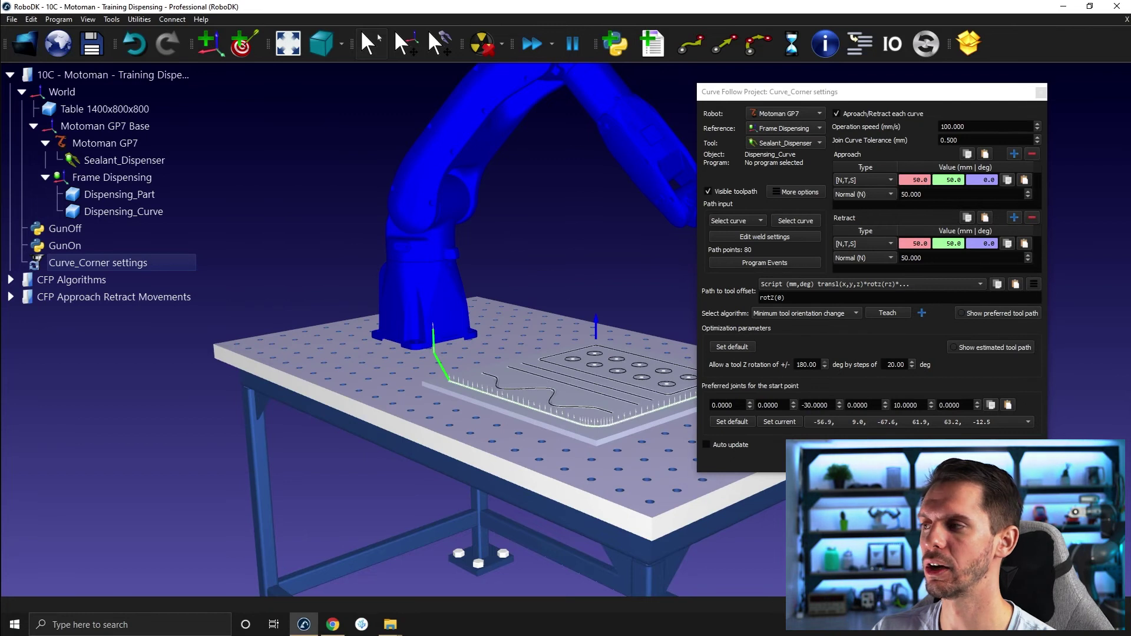
Step: Show the instructions of the newly generated Curve_Corner program and inspect the rounding value of its first instruction
right_click(91, 278)
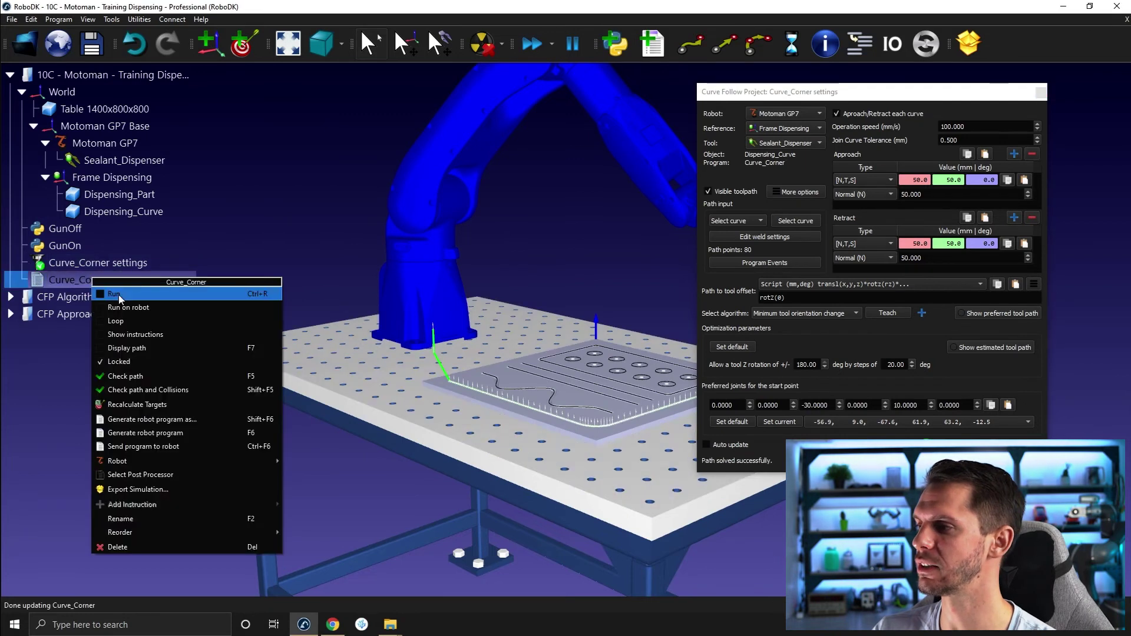
left_click(137, 334)
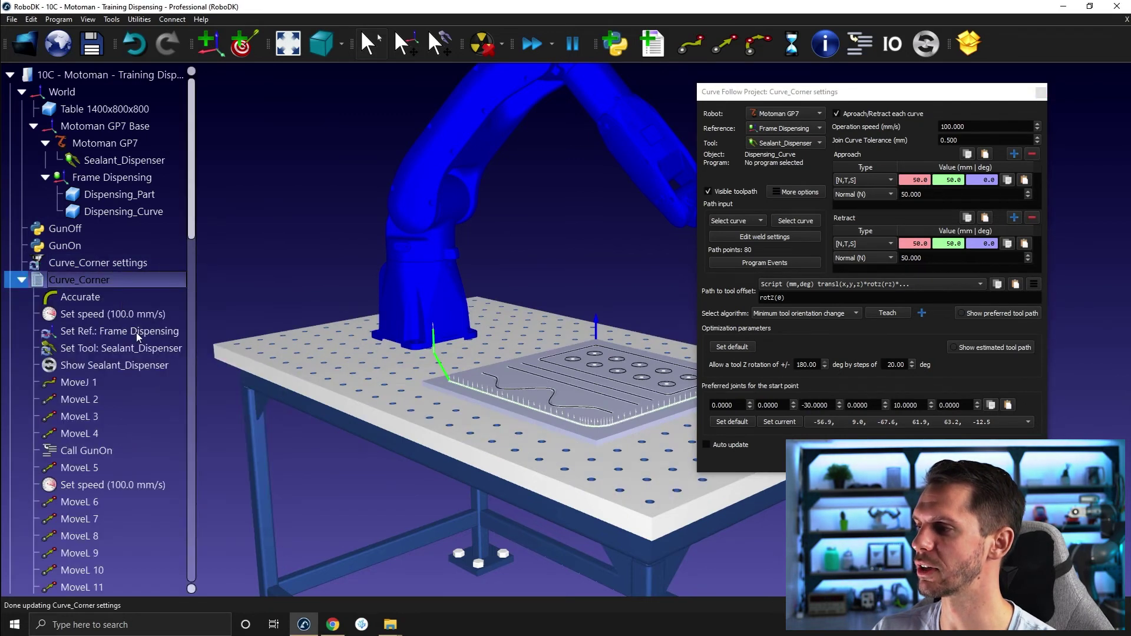
right_click(88, 301)
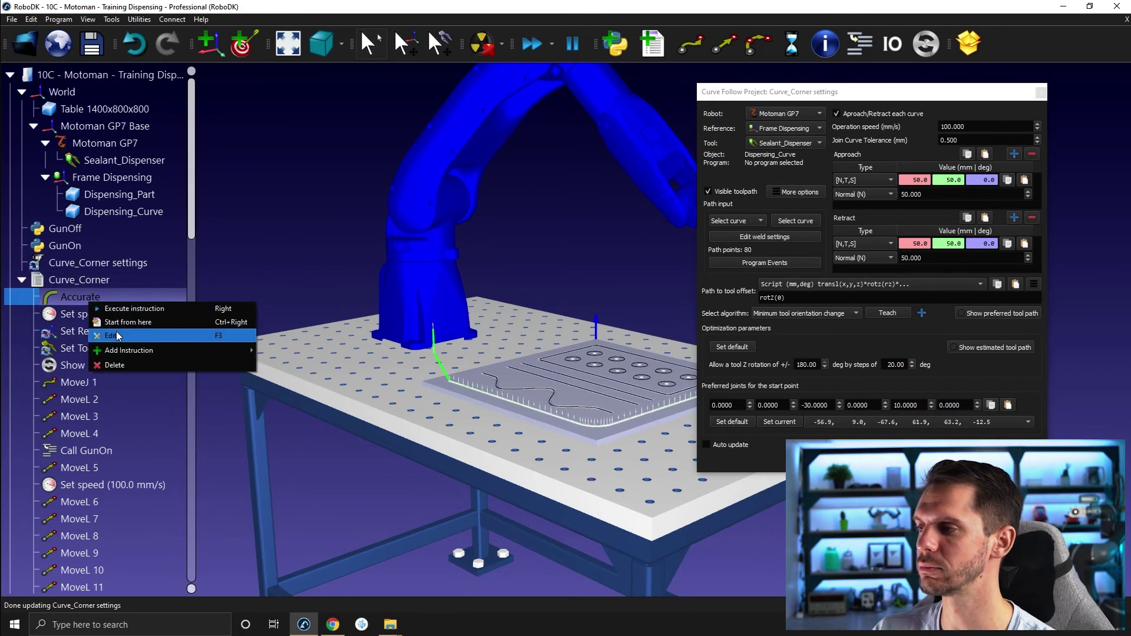
left_click(116, 331)
left_click(557, 320)
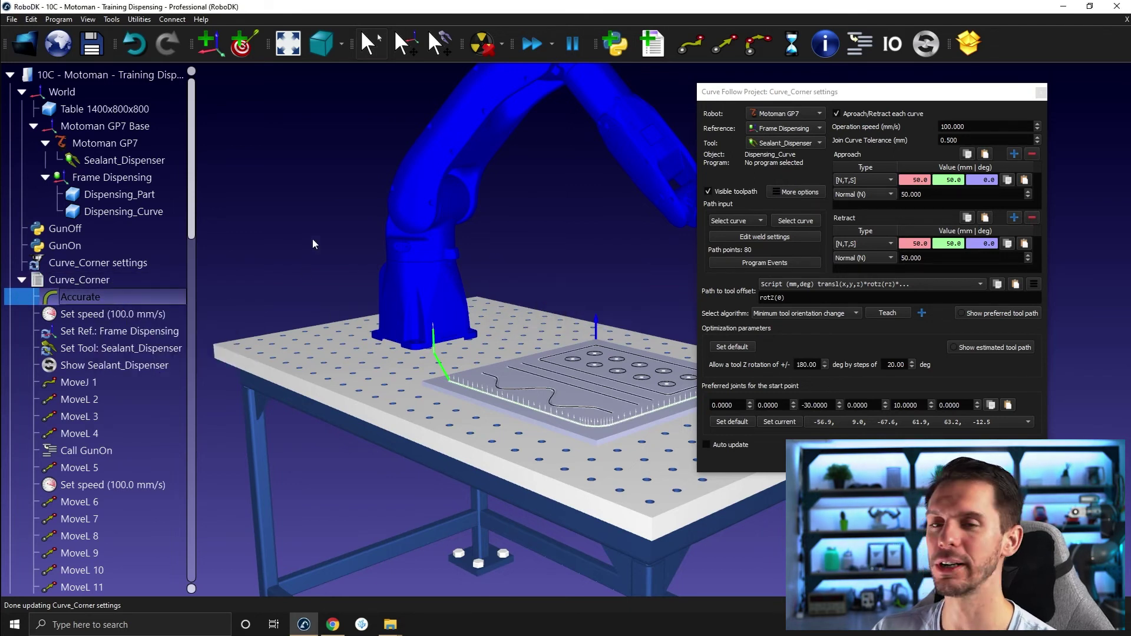
Step: Simulate Curve_Corner to examine the tool's motion along the curve and its corner, and collapse the program's instructions
double_click(66, 281)
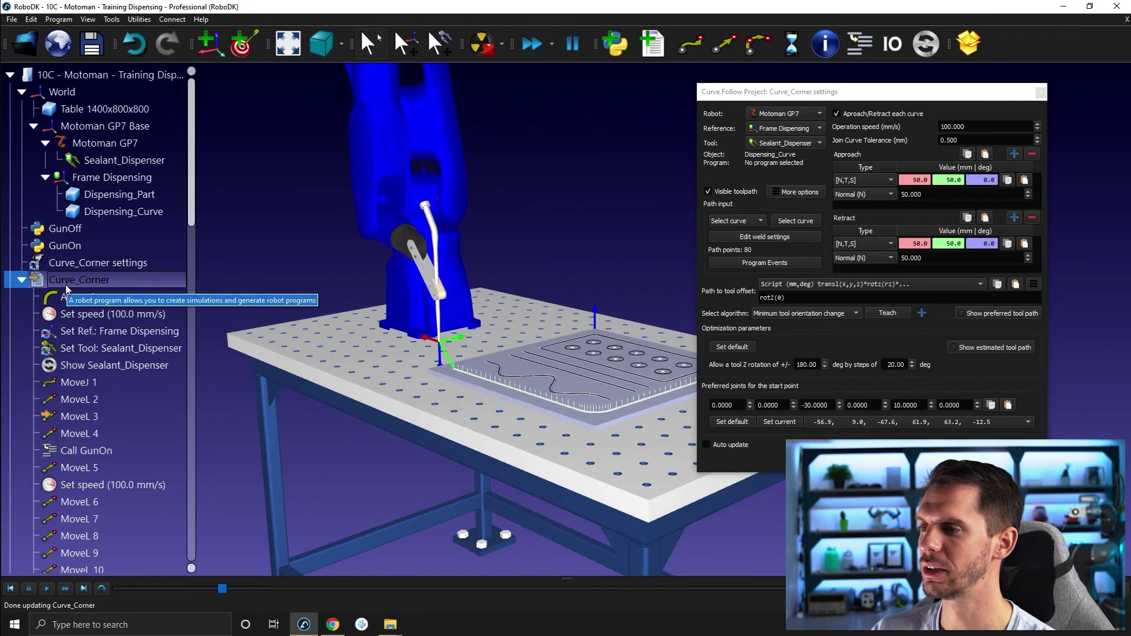
scroll(537, 380, "up", 5)
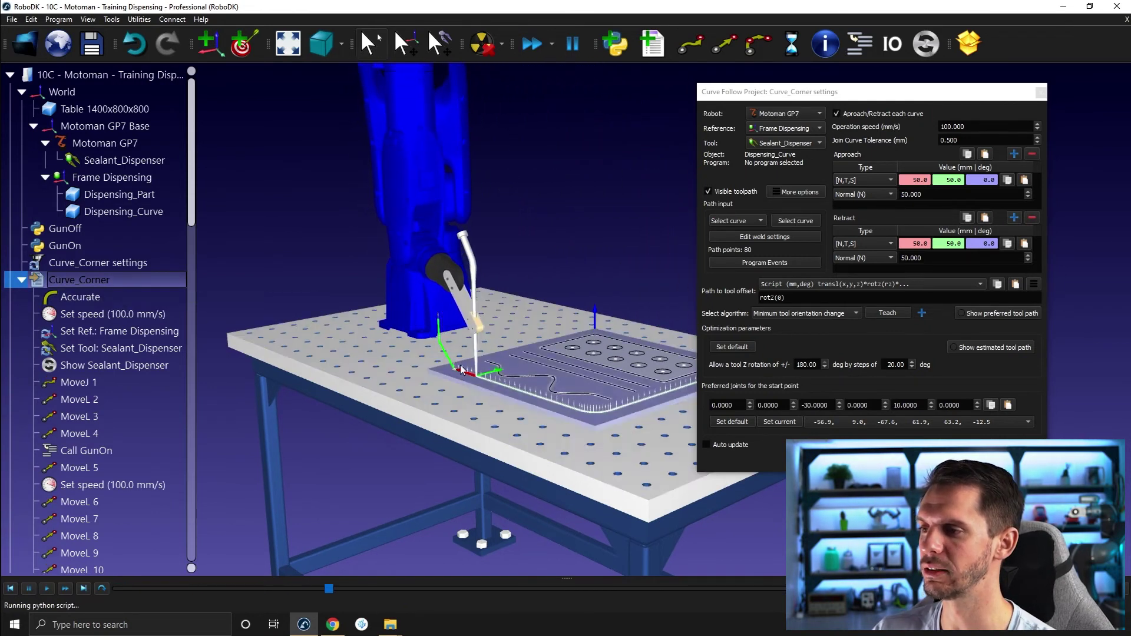
scroll(537, 381, "down", 5)
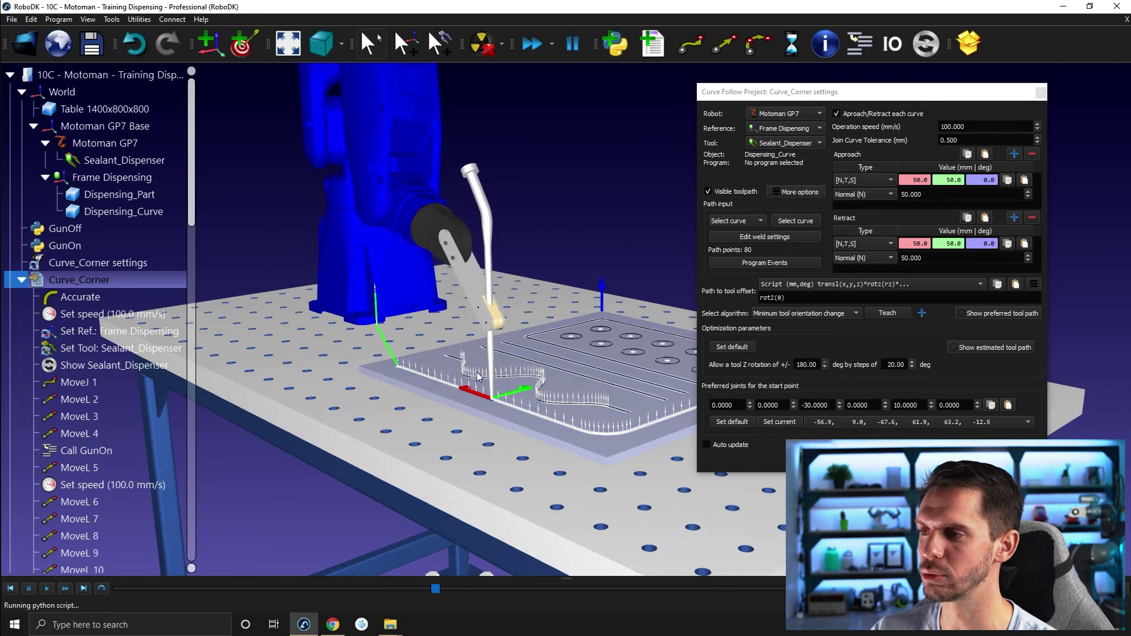
scroll(474, 374, "up", 3)
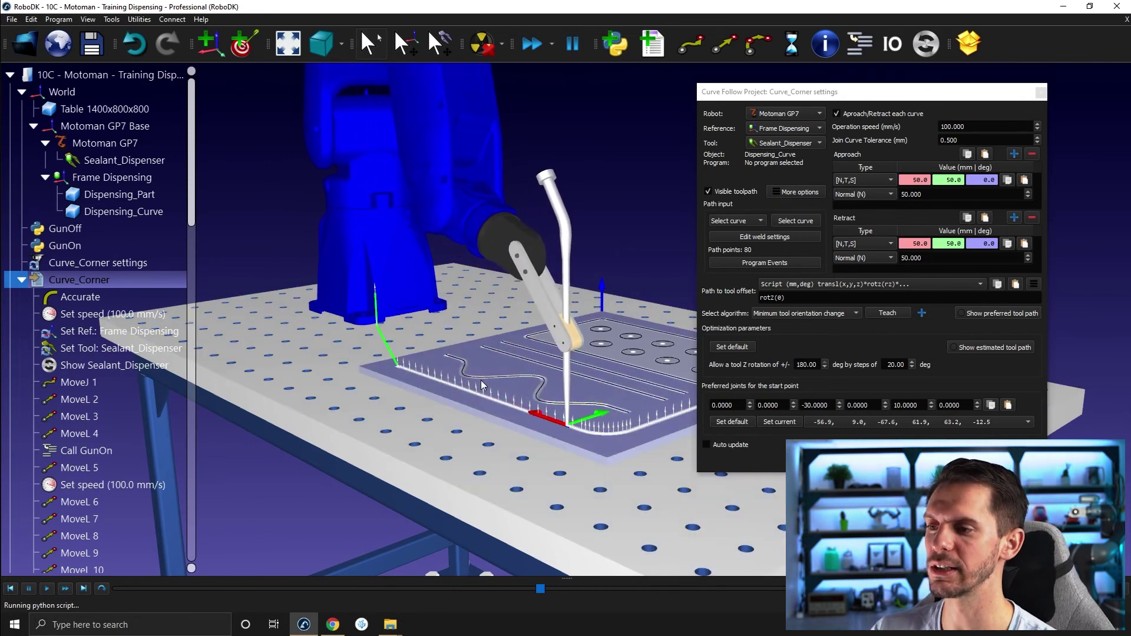
right_click_drag(585, 434, 451, 426)
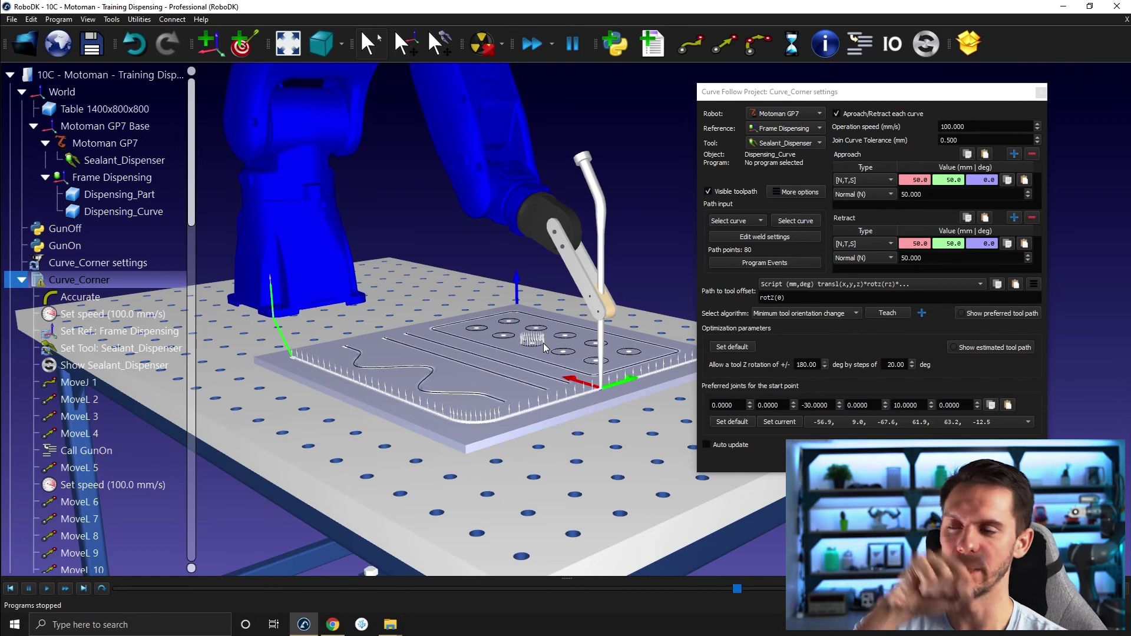
left_click(21, 280)
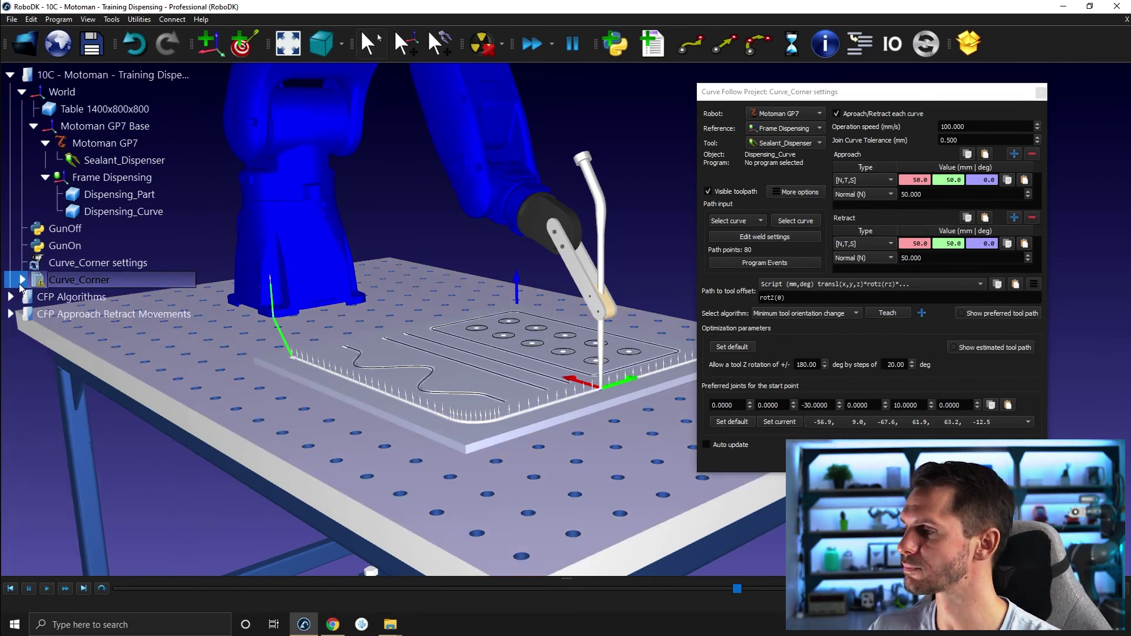